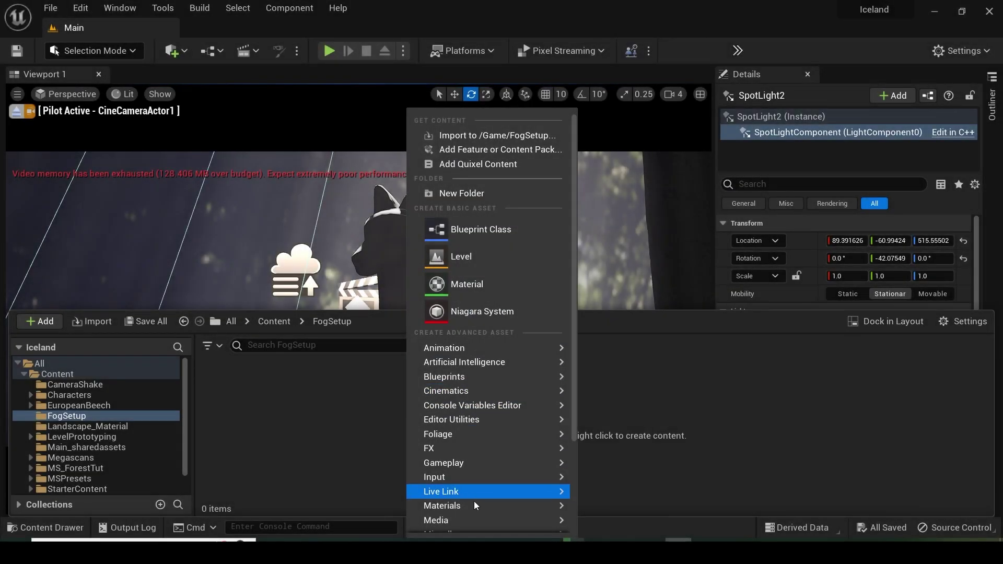
- Create an Img Media Source in FogSetup named Fog
mouse_move(489, 521)
click(668, 314)
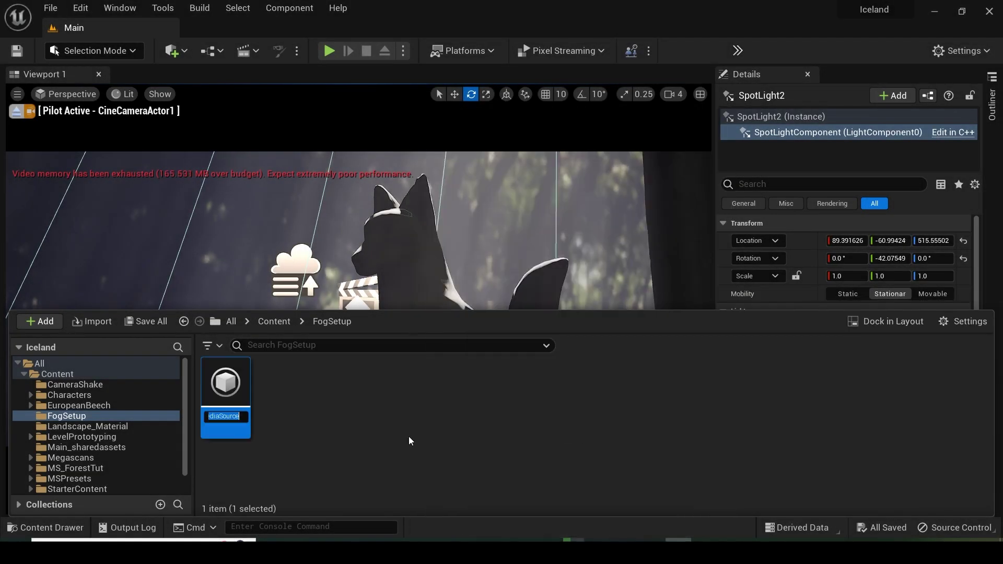
text(Fog)
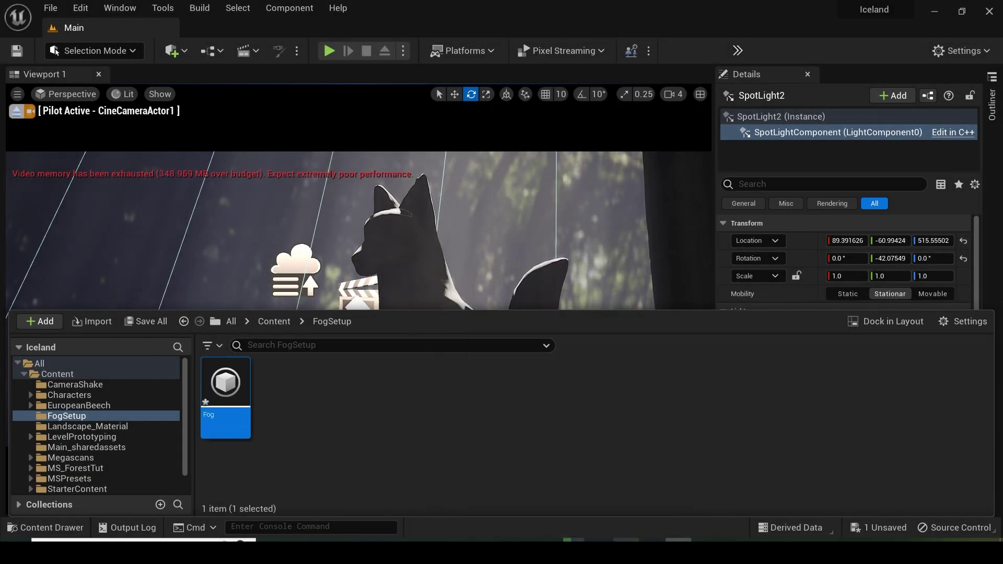
key(Return)
- Point the Fog source's Sequence Path to Fog_0001.jpg in the Fog Seq folder
click(479, 289)
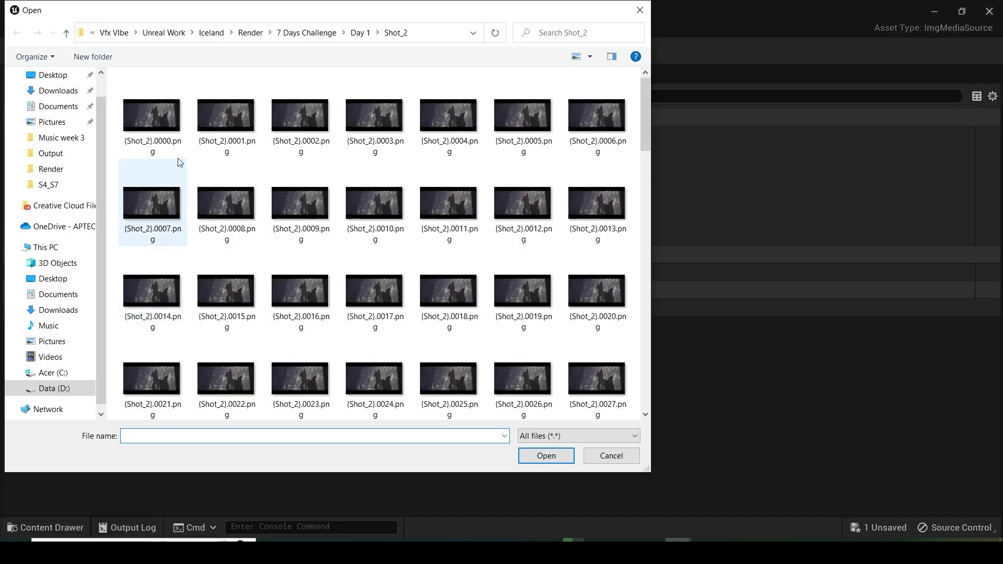
click(218, 36)
click(280, 32)
double_click(522, 116)
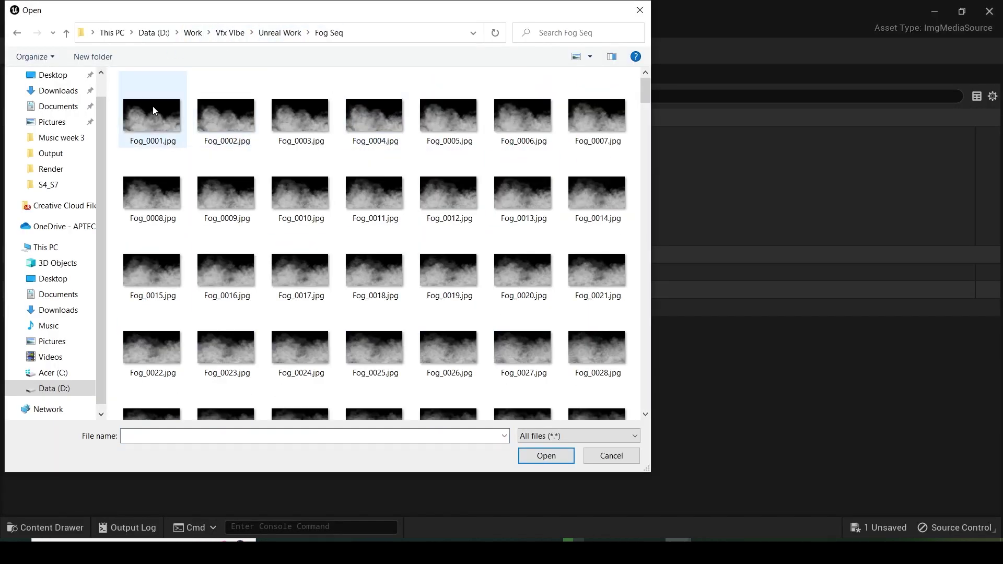
click(155, 111)
click(546, 460)
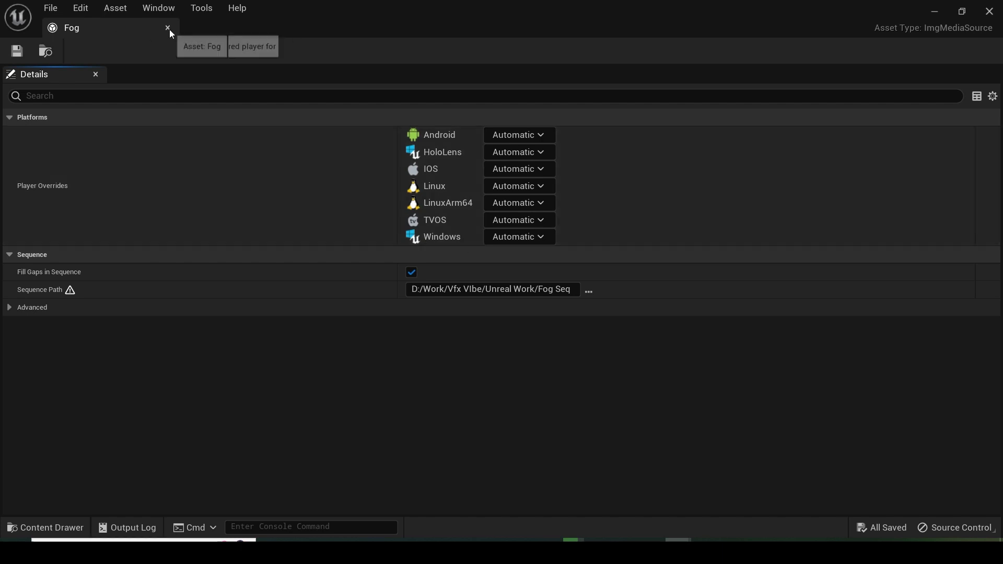
click(168, 28)
- Create a Media Player with a video output MediaTexture, named FogMediaPlayer
key(ctrl+space)
right_click(432, 427)
mouse_move(442, 420)
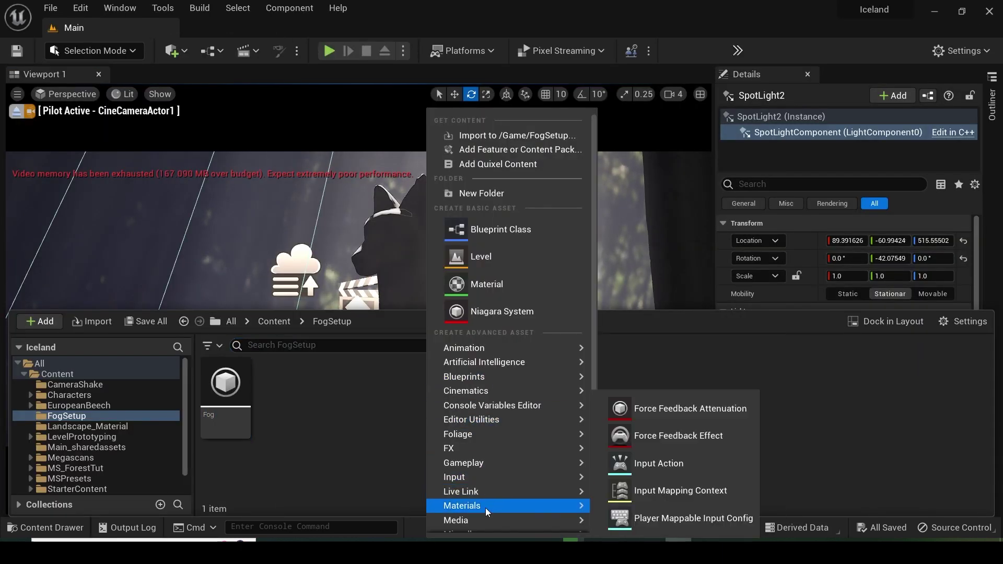
mouse_move(460, 520)
click(672, 348)
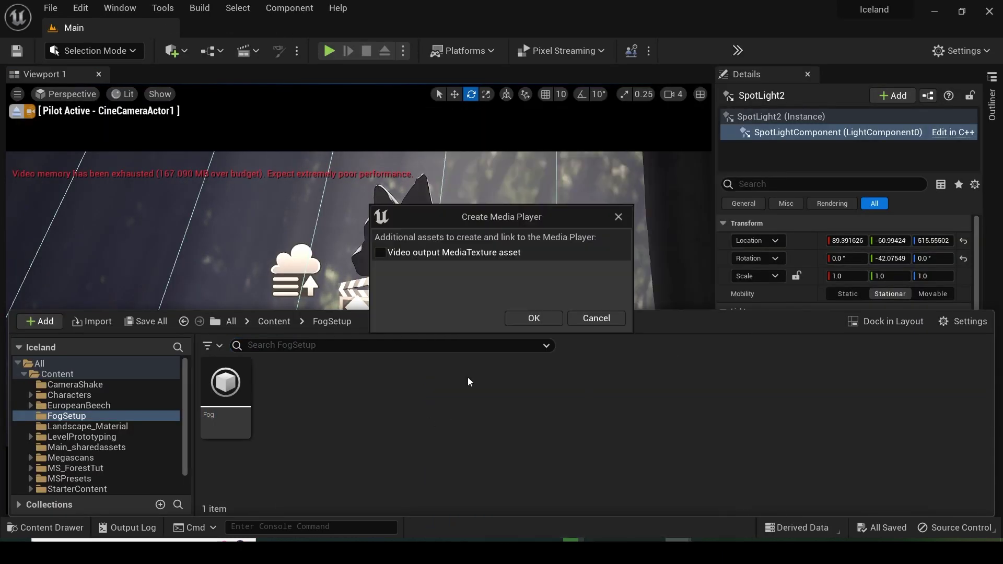
click(526, 324)
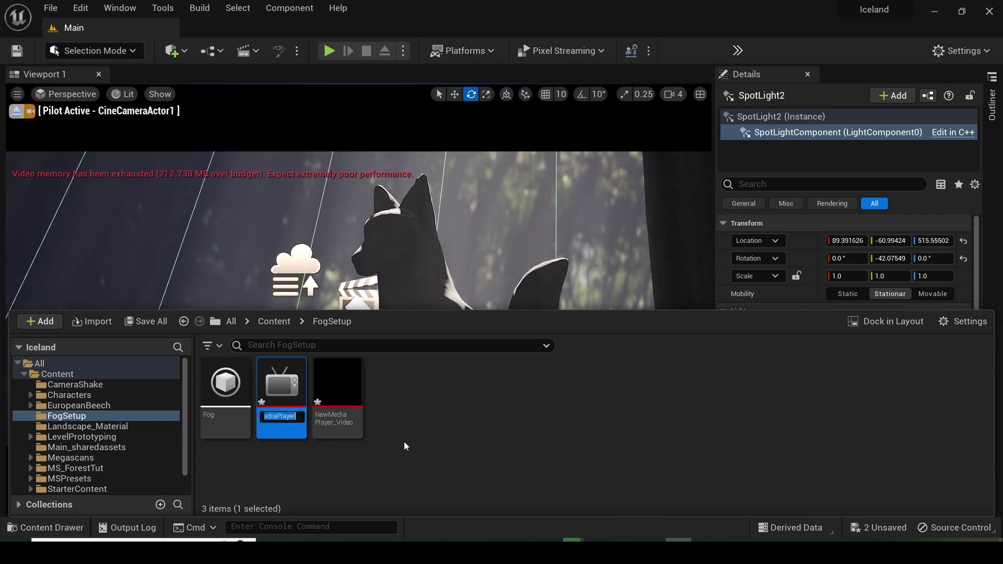
text(Fog)
text(MediaPlaye)
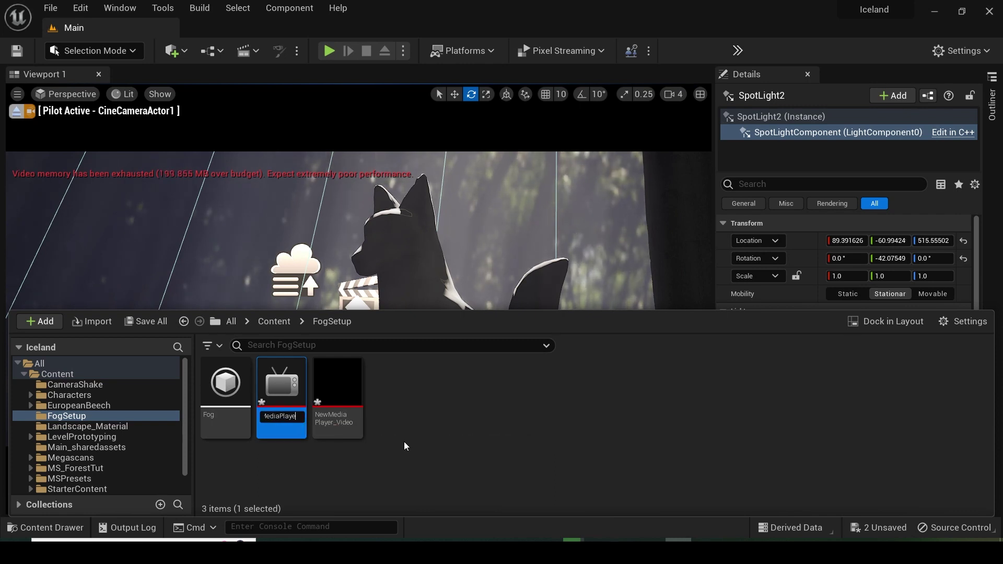
text(r)
key(Return)
- Rename the player's video texture to FogElemaPlayerTexture
click(337, 387)
key(F2)
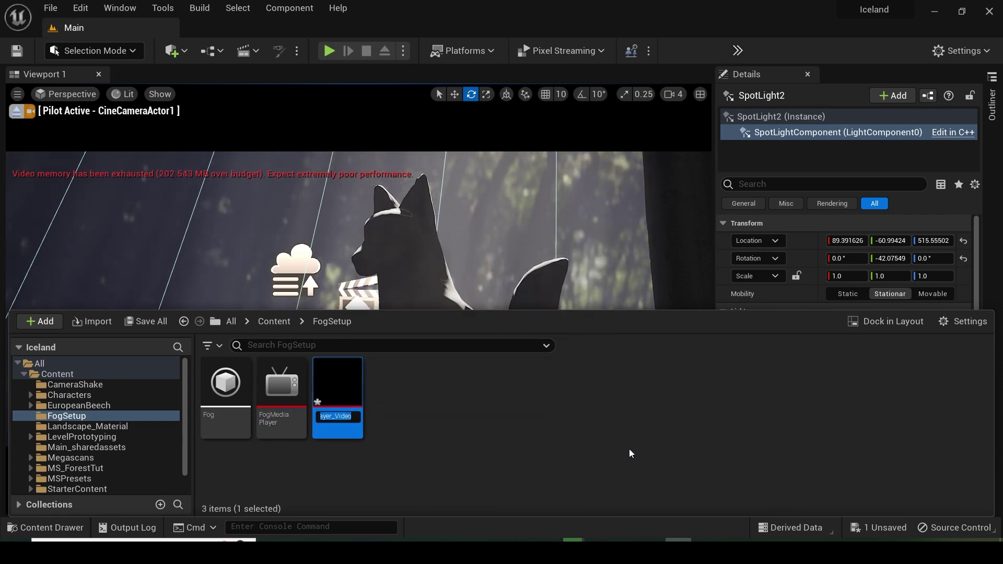
text(FogElem)
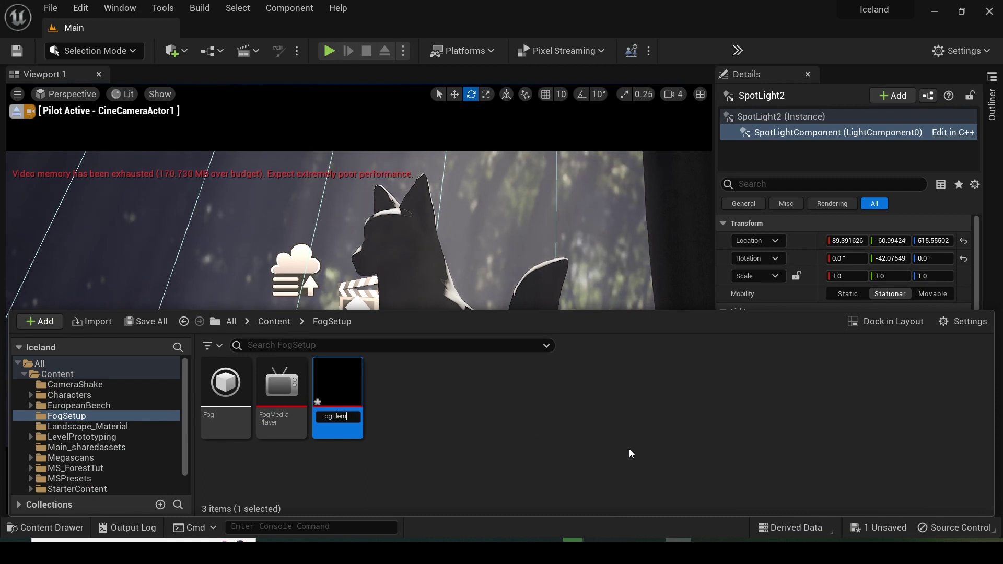
text(aPlayerTexture)
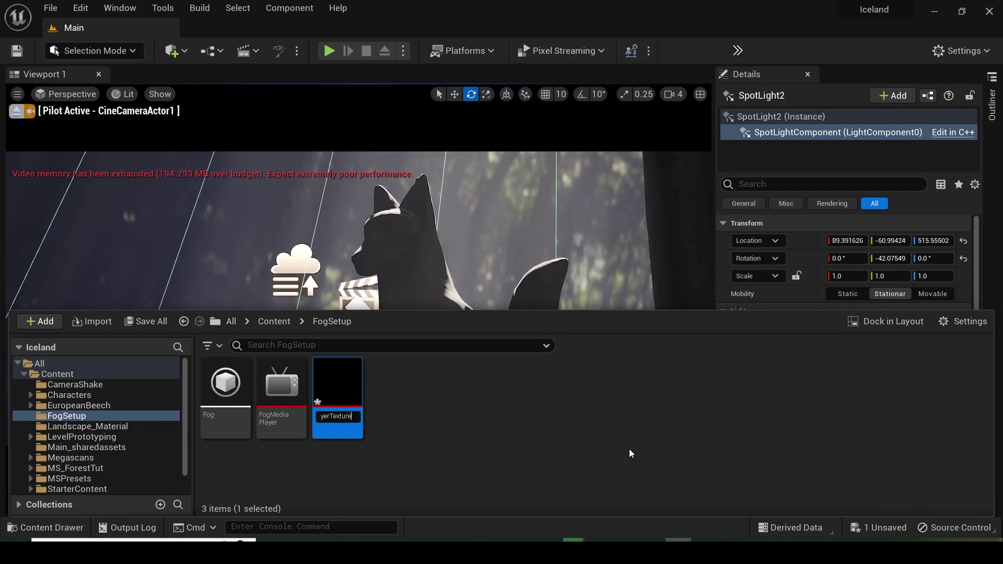
key(Return)
- Play the Fog source in FogMediaPlayer, pause it, and close the player editor
double_click(281, 386)
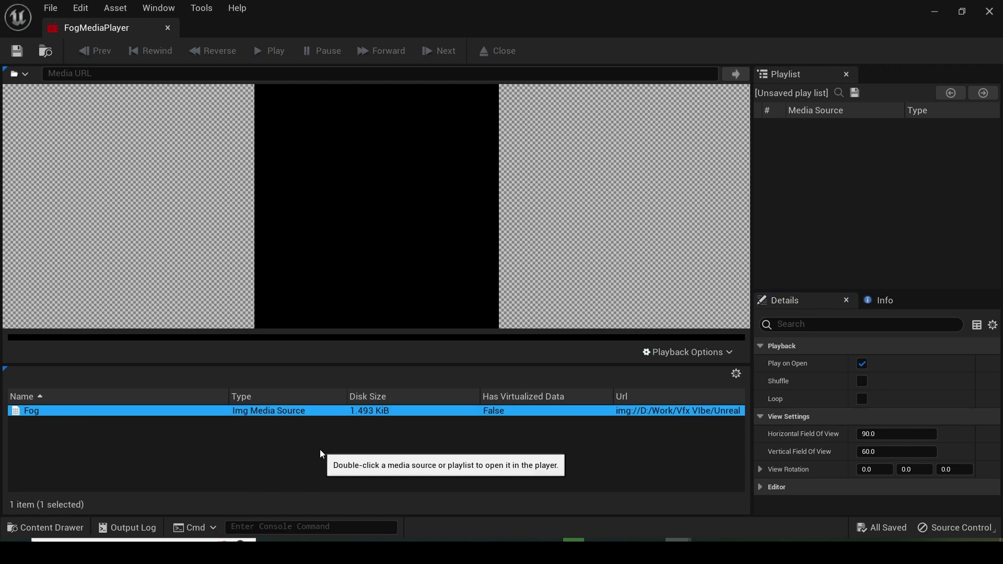
drag(8, 365, 44, 339)
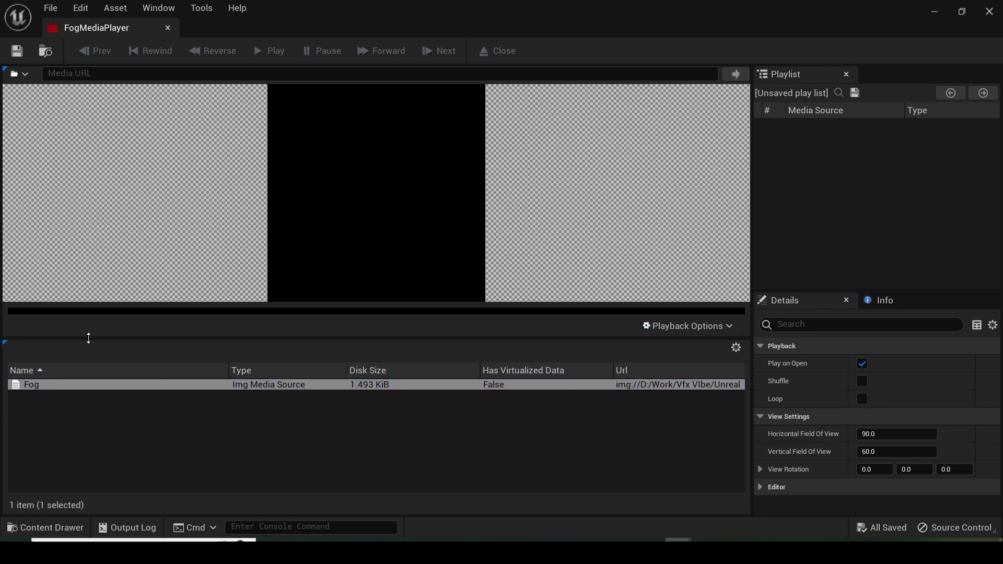
click(703, 331)
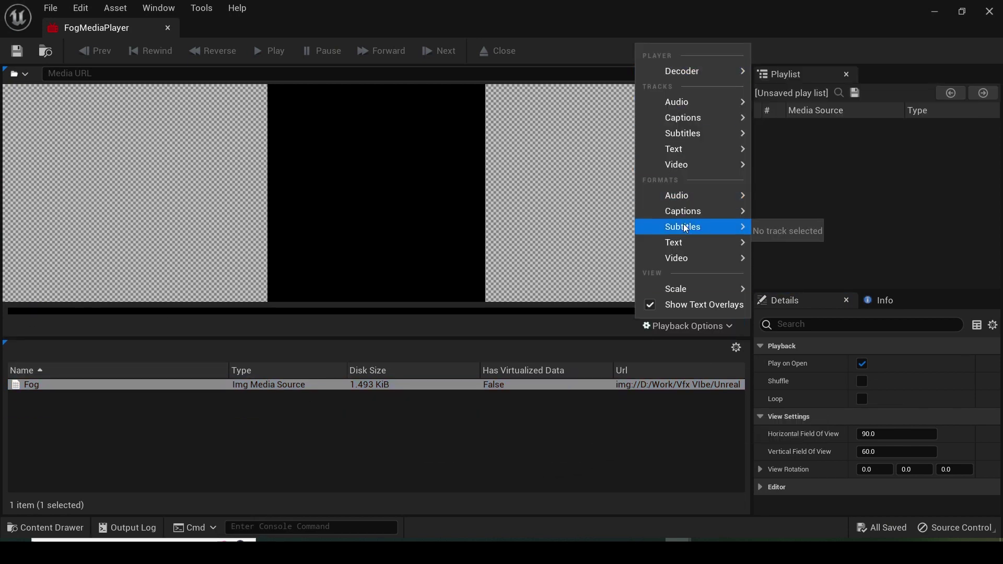
click(72, 395)
click(74, 386)
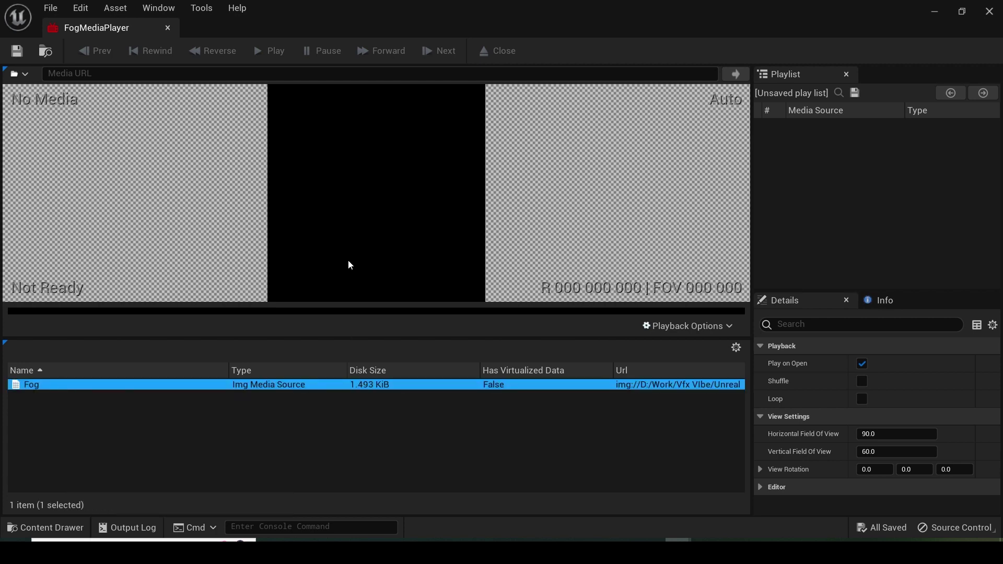
double_click(230, 386)
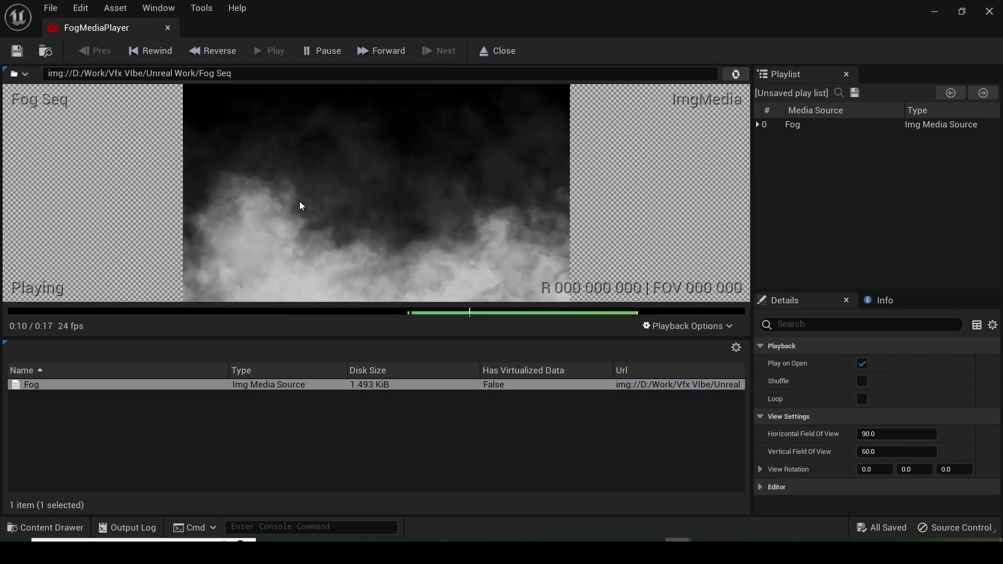
click(350, 241)
click(170, 29)
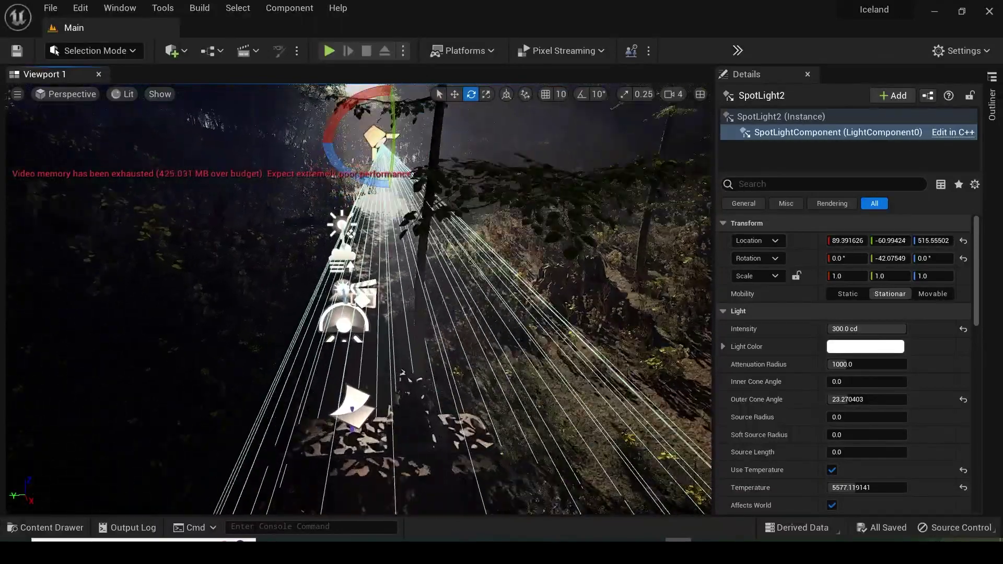
- Place a plane in the forest level and scale it up about tenfold
click(172, 51)
mouse_move(228, 175)
mouse_move(227, 203)
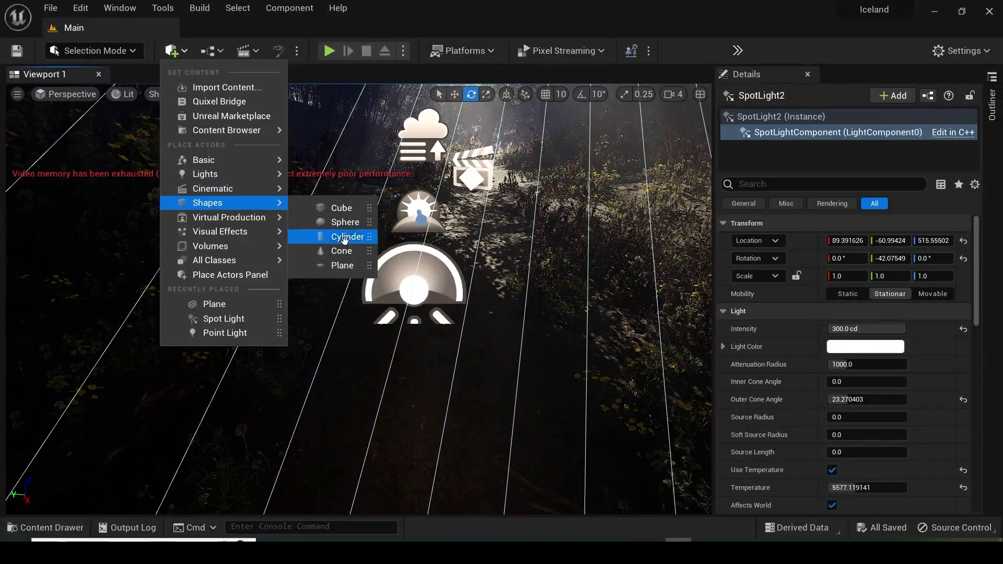
click(345, 266)
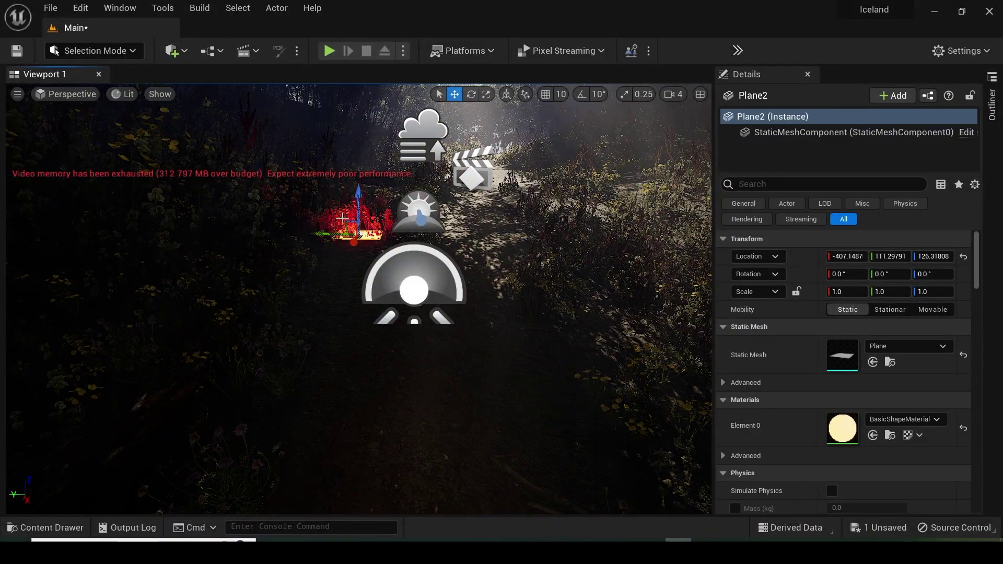
key(f)
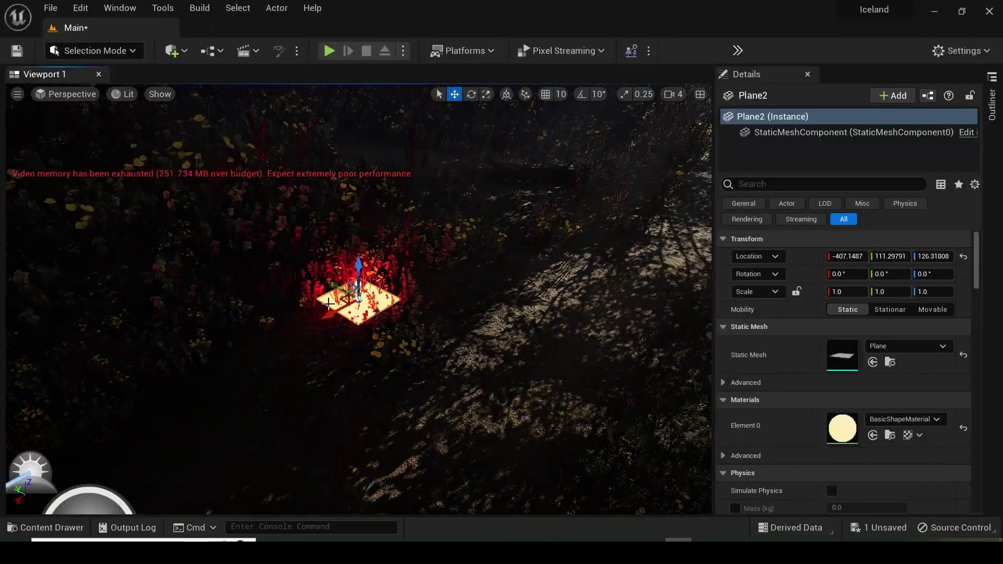
key(f)
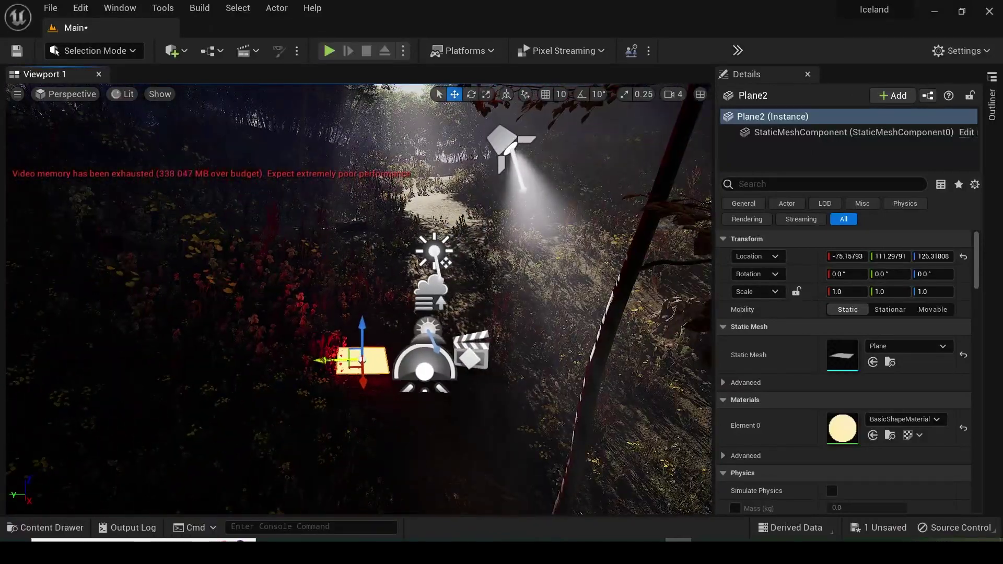
drag(847, 292, 847, 292)
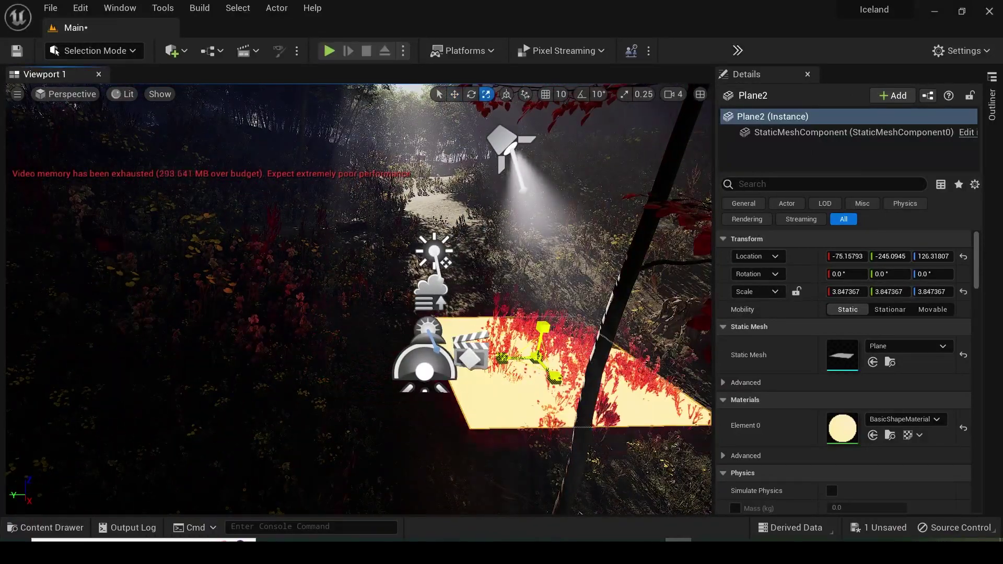
key(f)
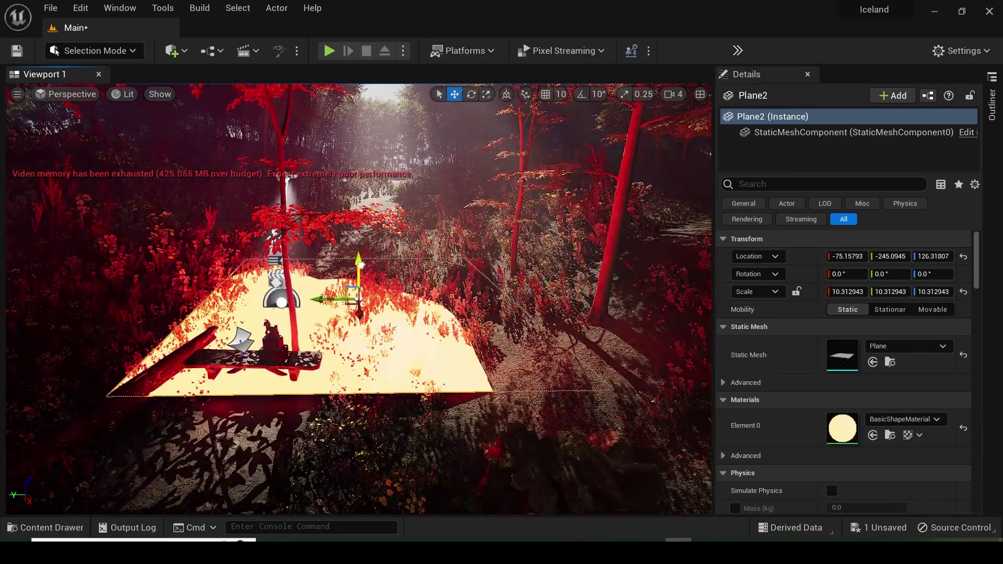
- Rotate the plane to -90° on Y so it stands upright, and raise it
drag(361, 264, 360, 250)
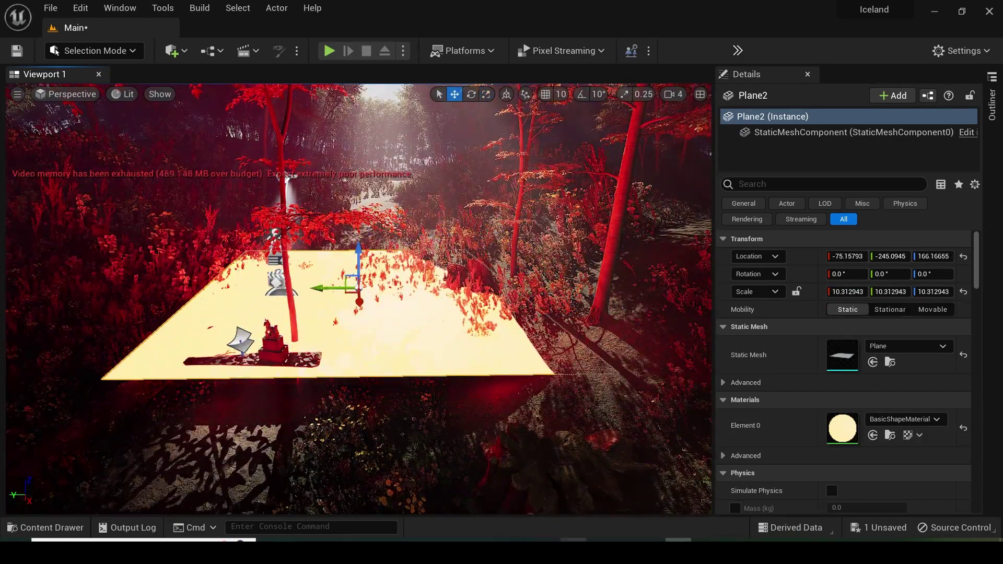
drag(360, 326, 472, 257)
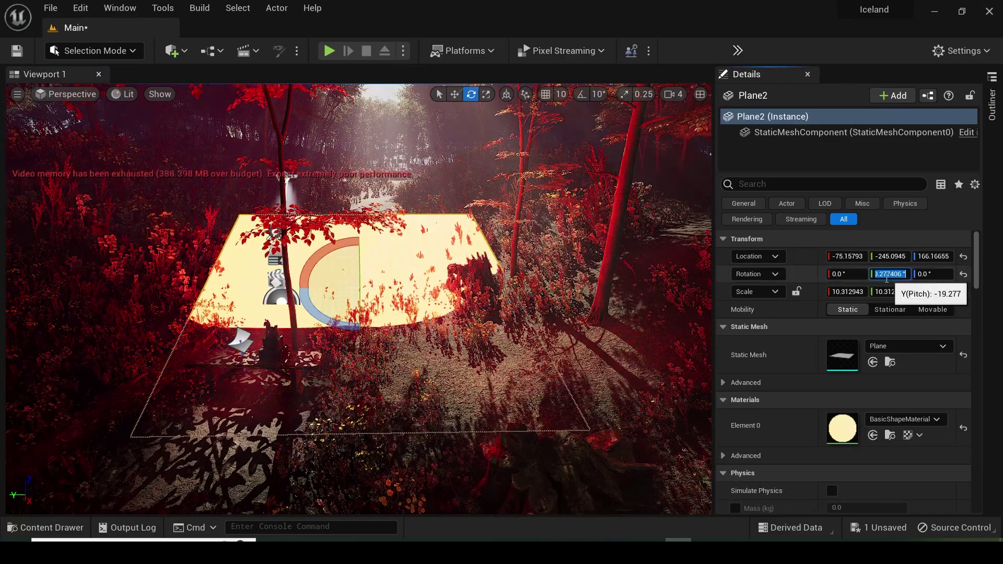
text(90)
key(Return)
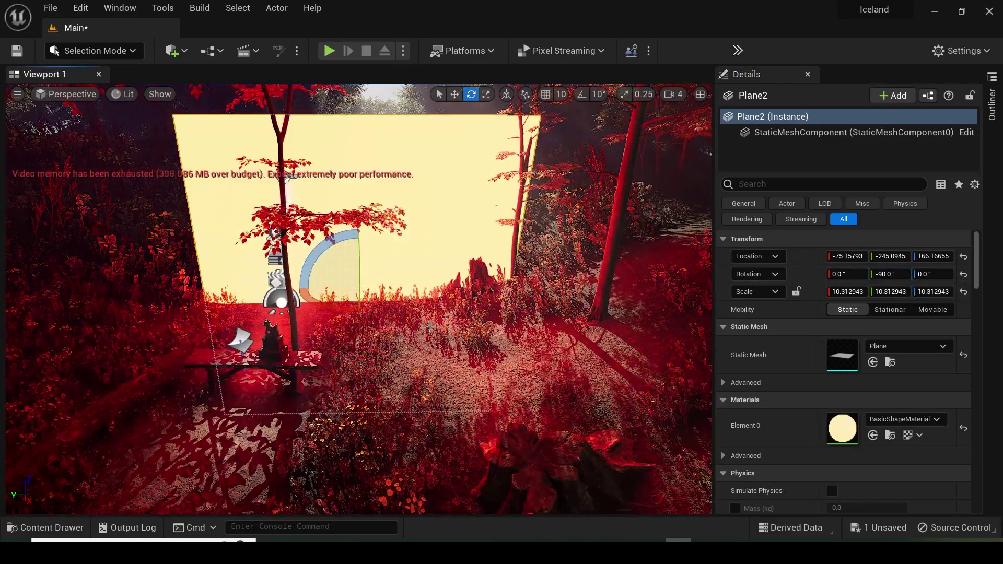
text(0)
key(Return)
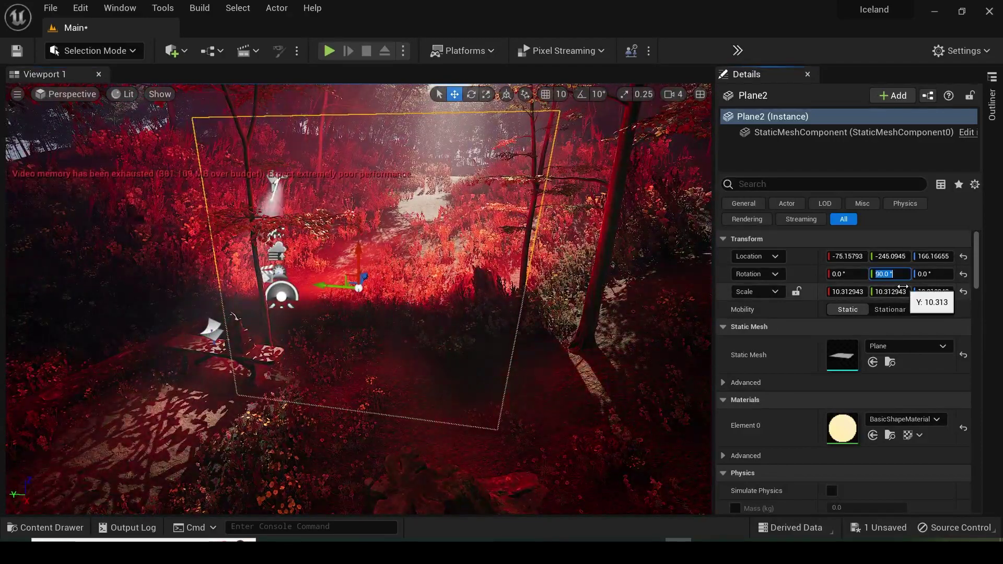
key(Return)
drag(356, 320, 355, 244)
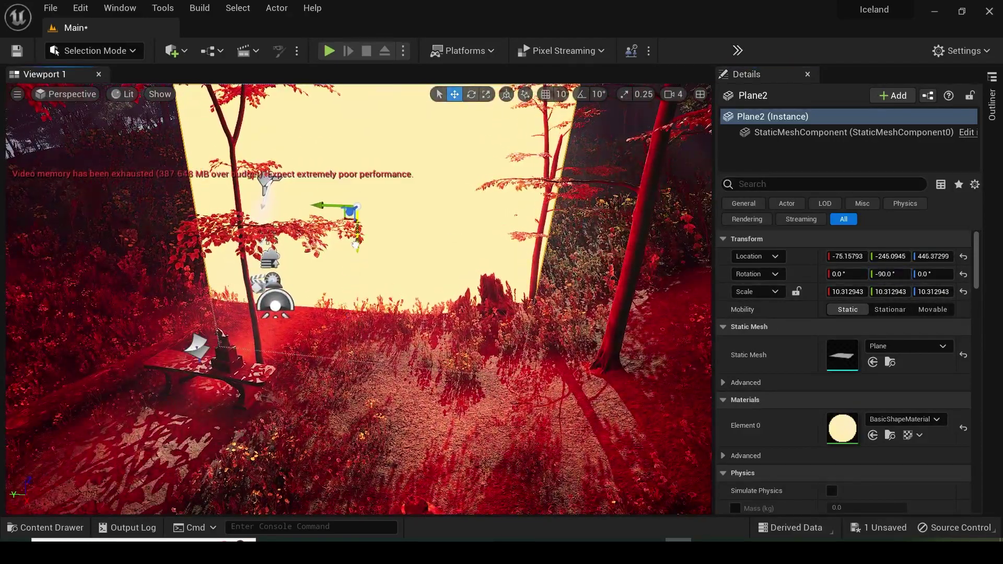
- Stretch the plane wider and taller and apply FogElementMediaPlayerTexture as its material
drag(340, 205, 381, 398)
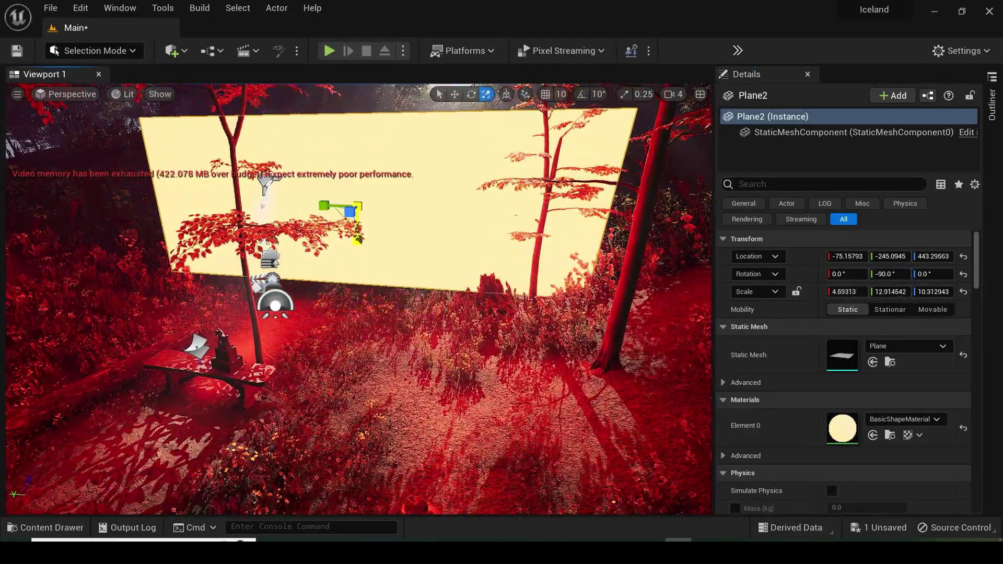
right_drag(382, 398, 316, 435)
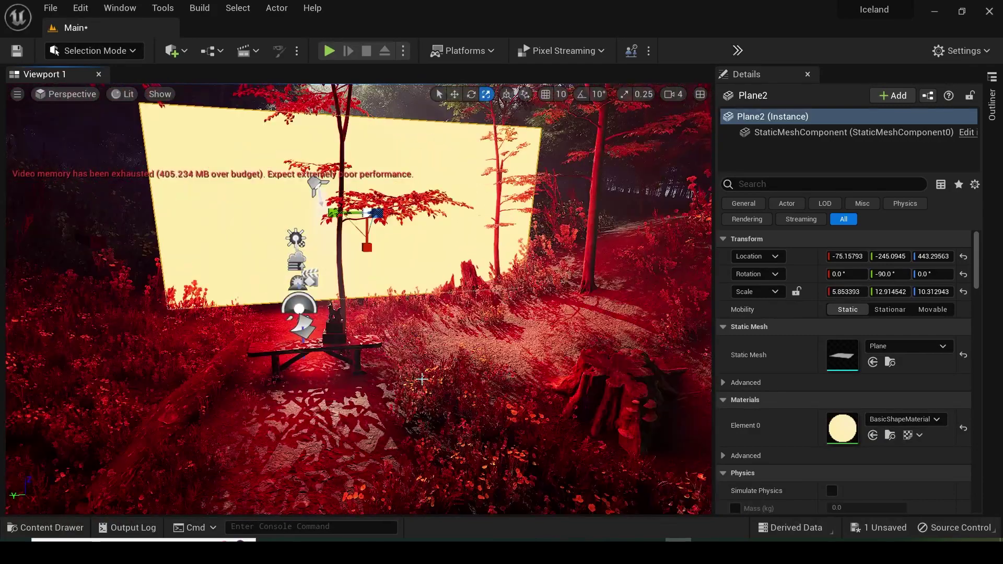
key(ctrl+space)
drag(282, 387, 290, 246)
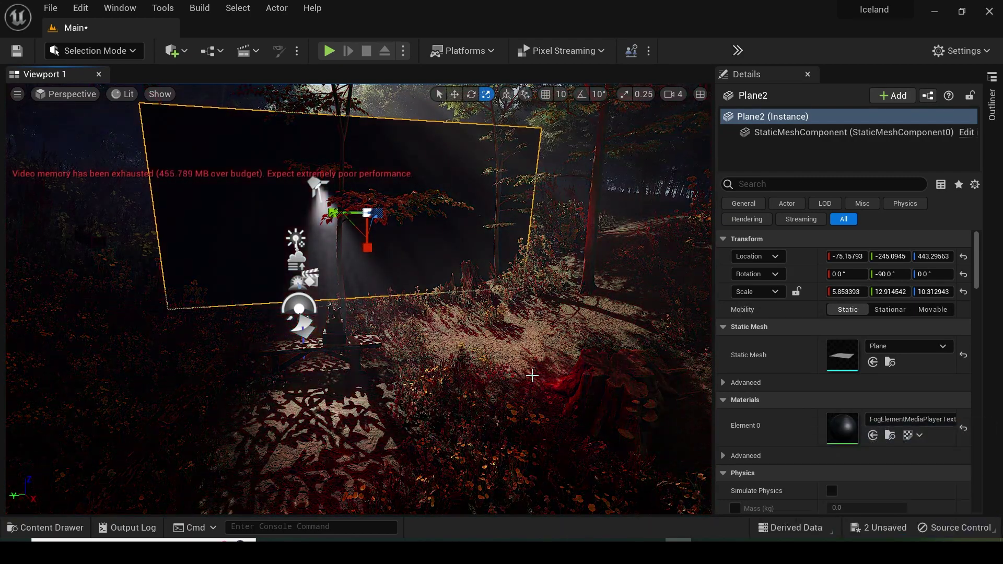
drag(395, 336, 397, 313)
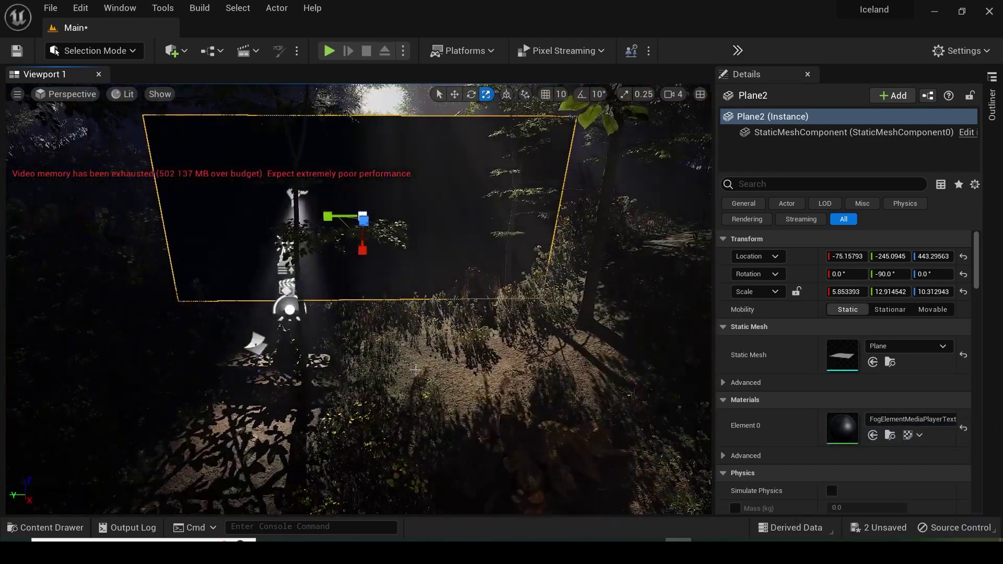
key(ctrl+space)
- Disconnect the texture's wires and set the fog material's Blend Mode to Translucent
double_click(337, 390)
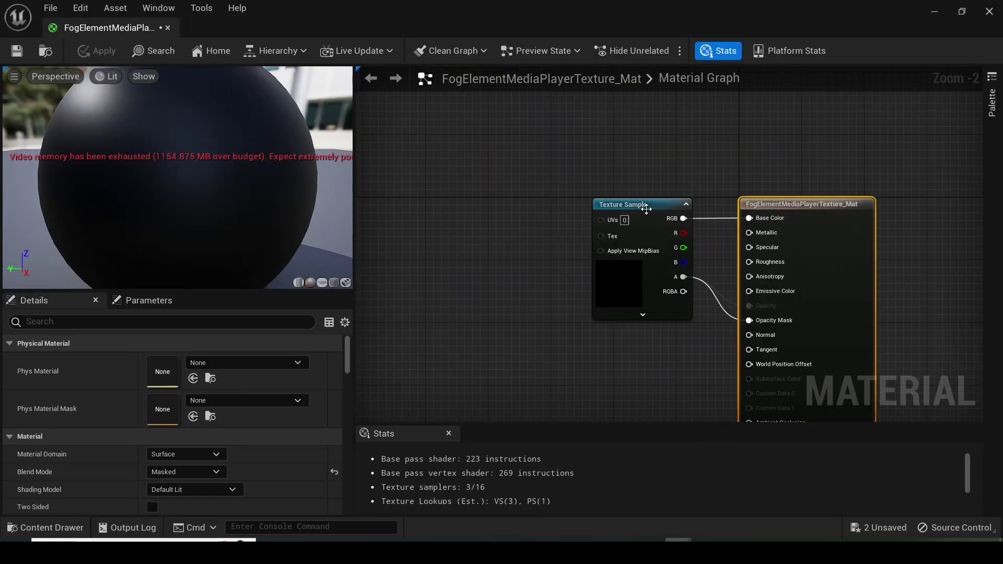
right_drag(547, 342, 604, 316)
click(657, 267)
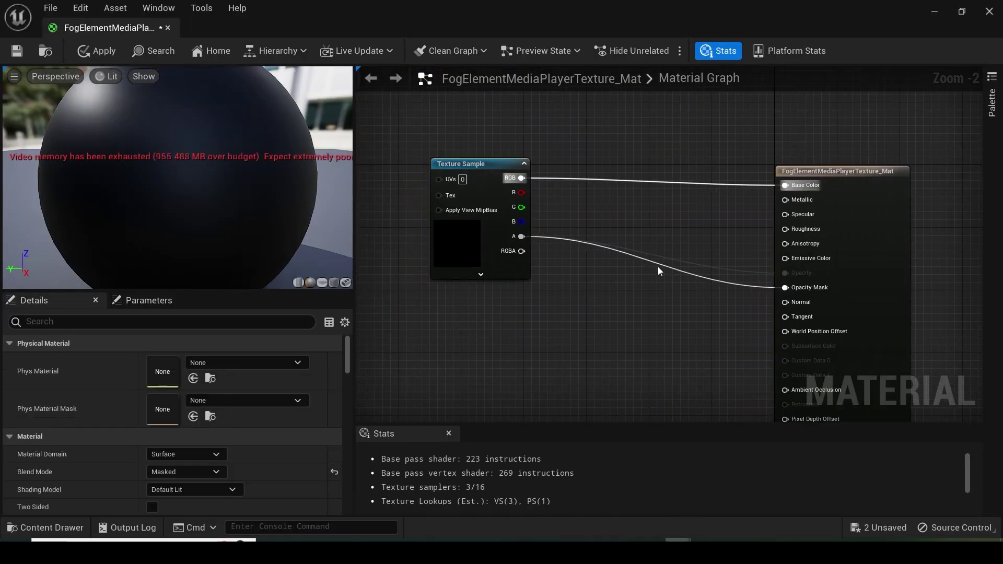
key(ctrl+z)
alt+click(704, 280)
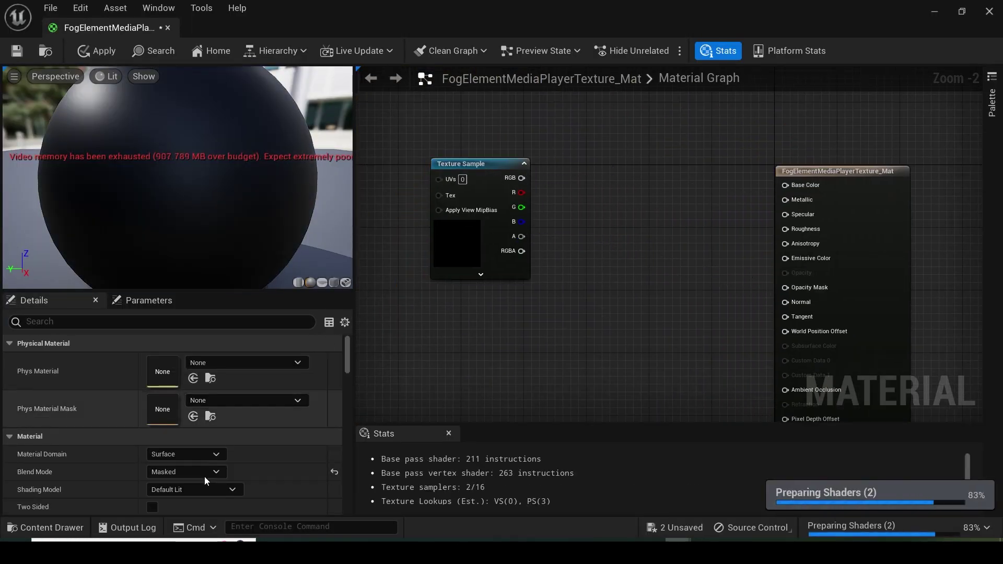
click(200, 473)
click(177, 411)
drag(483, 167, 453, 175)
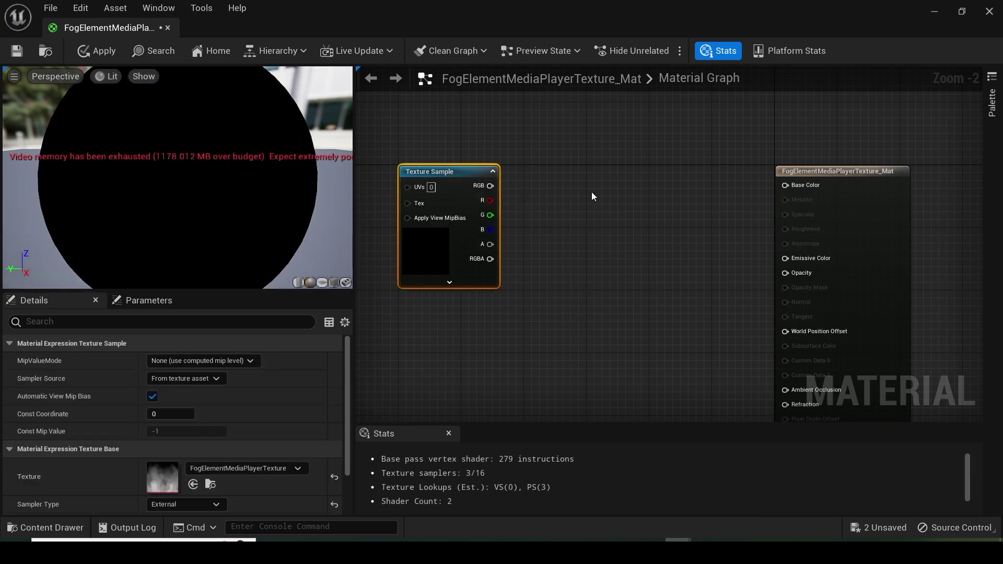
- Add Multiply nodes and an AlphaAmount scalar parameter into the lower multiply
click(591, 201)
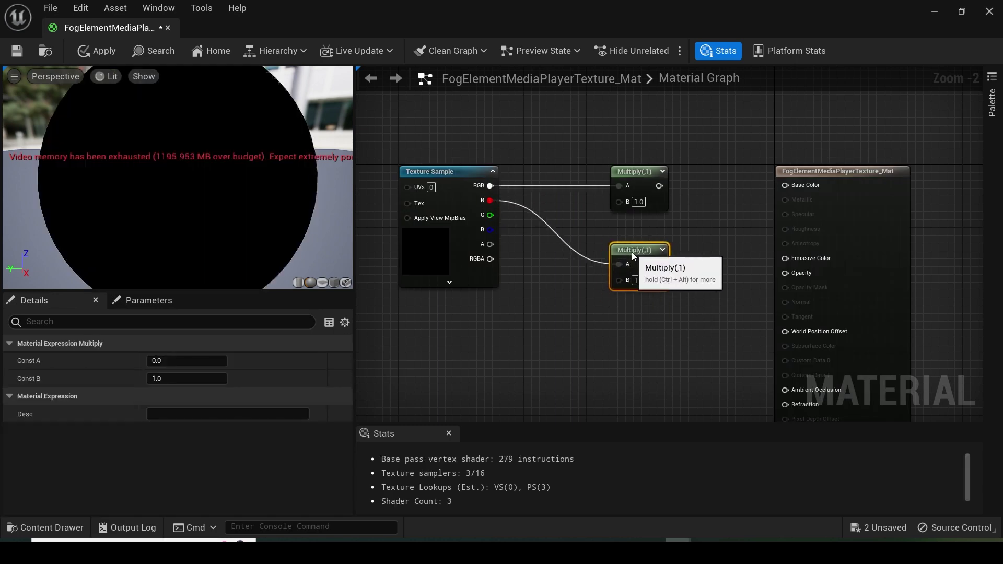
click(543, 320)
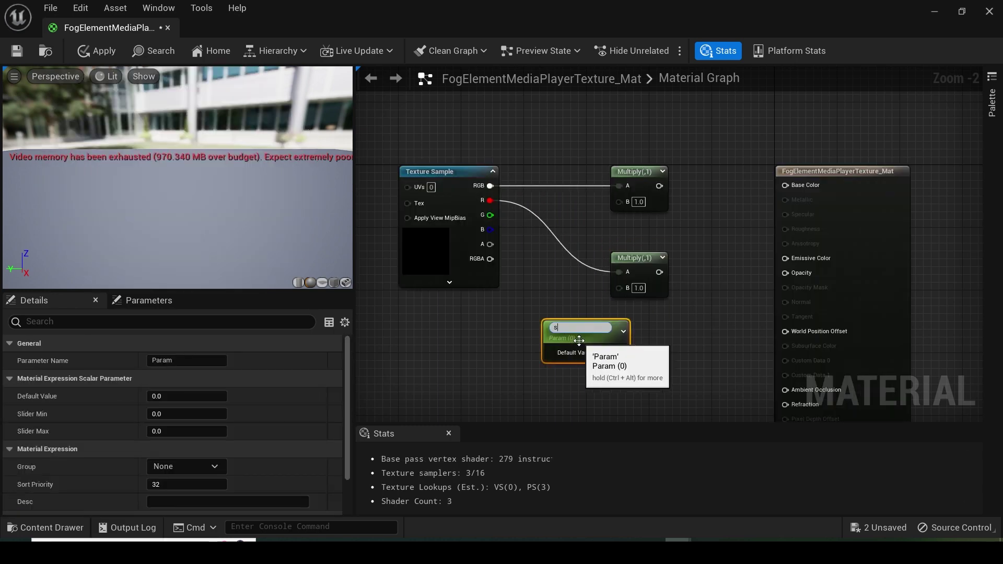
text(s)
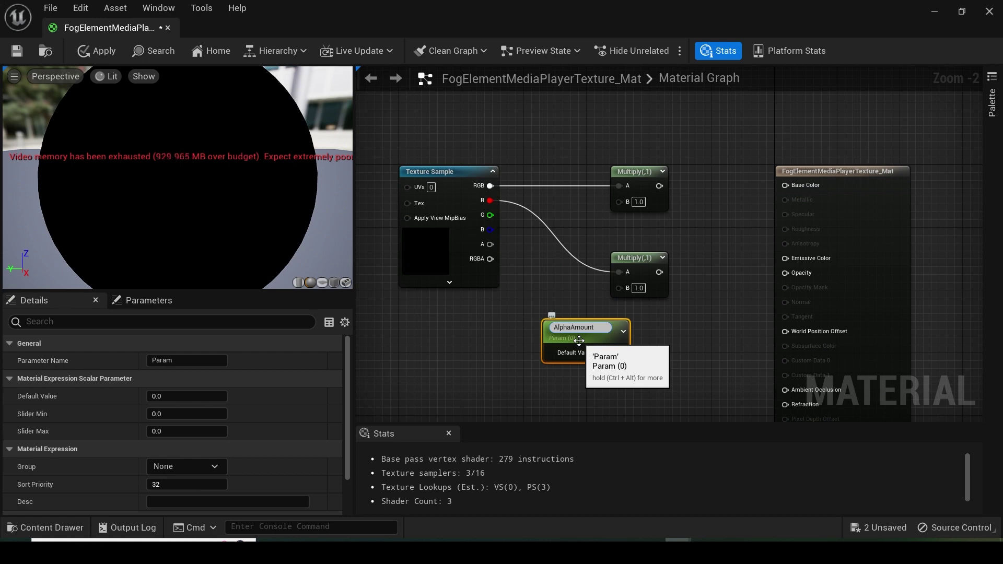
key(Return)
drag(631, 351, 573, 329)
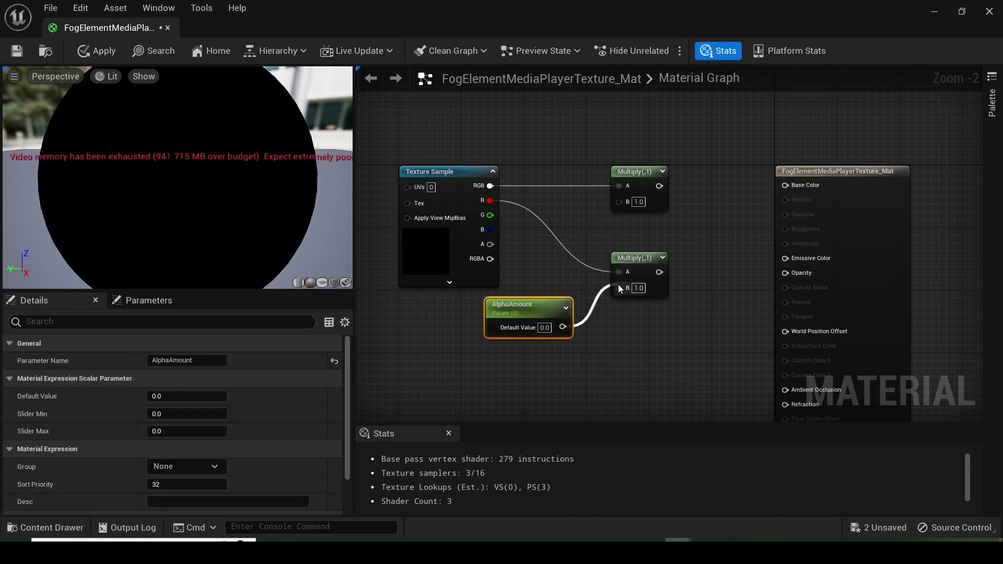
drag(618, 288, 619, 287)
- Add an RGBIntensity scalar parameter into the upper multiply's B input
click(557, 152)
text(ss)
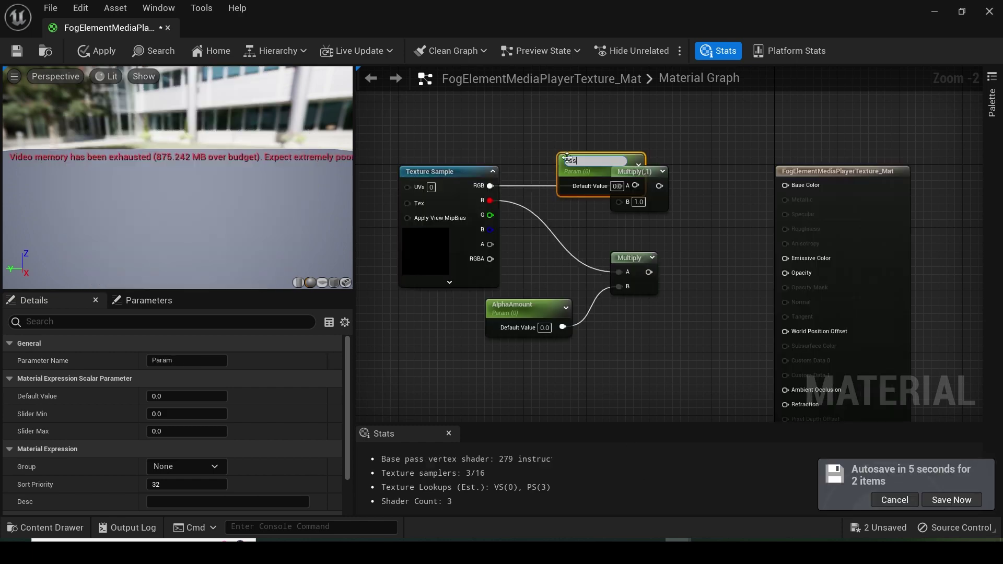
text(I)
key(Return)
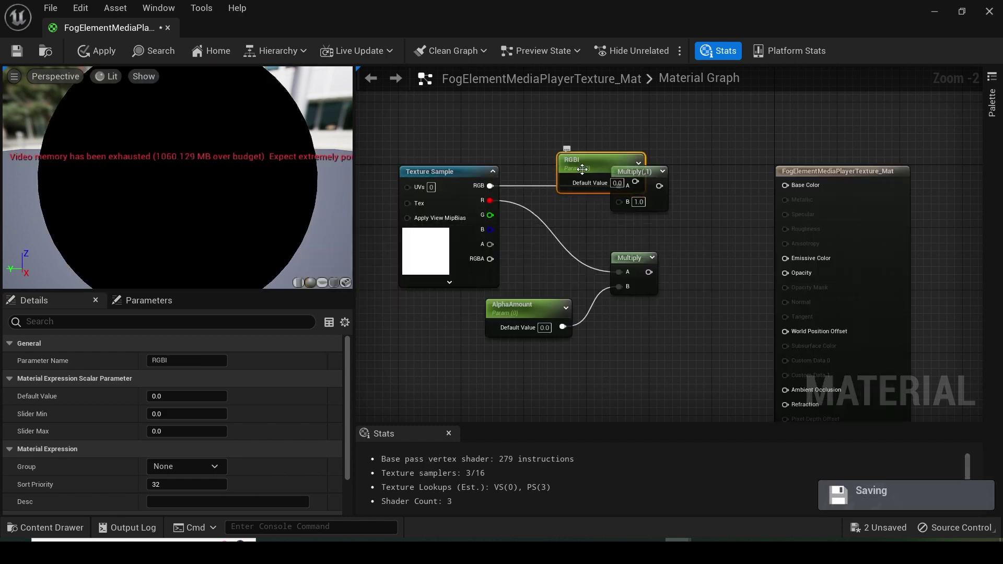
click(189, 359)
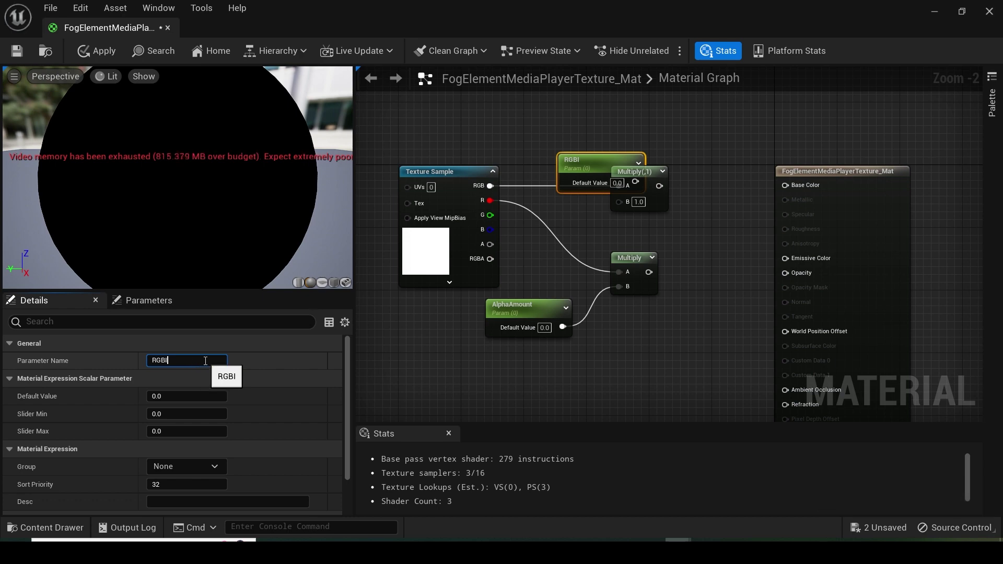
drag(601, 180, 559, 152)
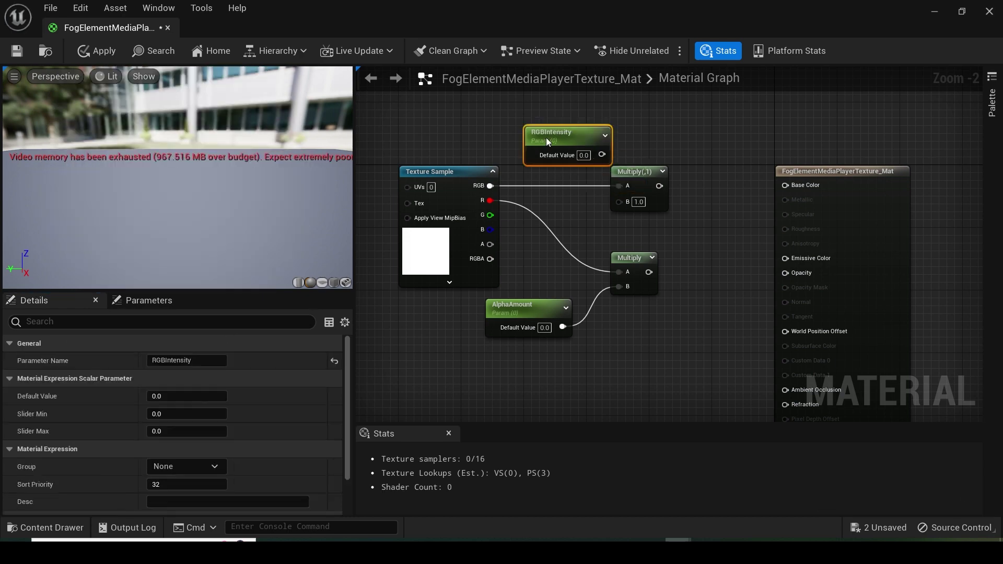
drag(614, 195, 619, 200)
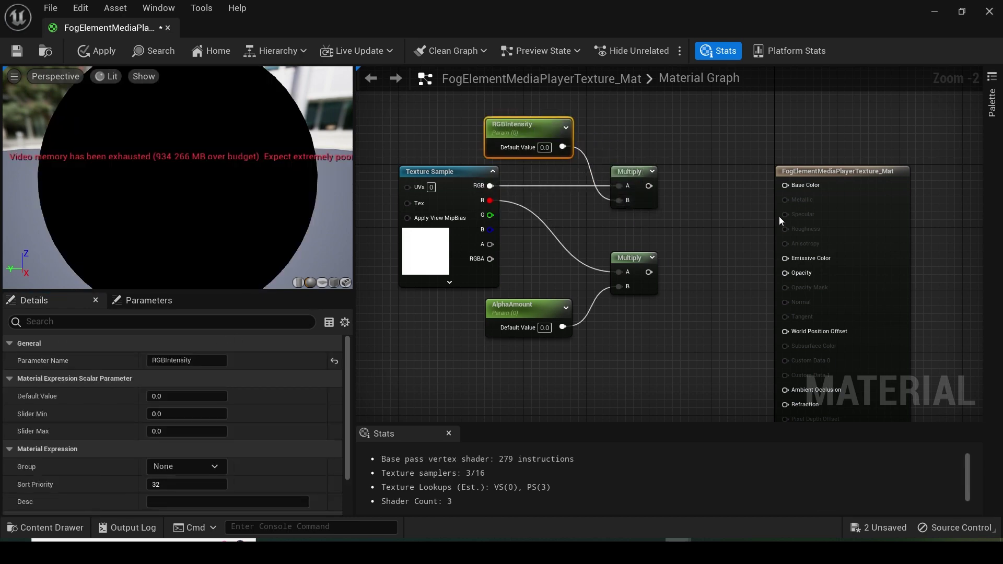
- Wire the multiplies into Emissive Color and Opacity, set defaults to 10, and save
click(599, 376)
drag(830, 228, 832, 226)
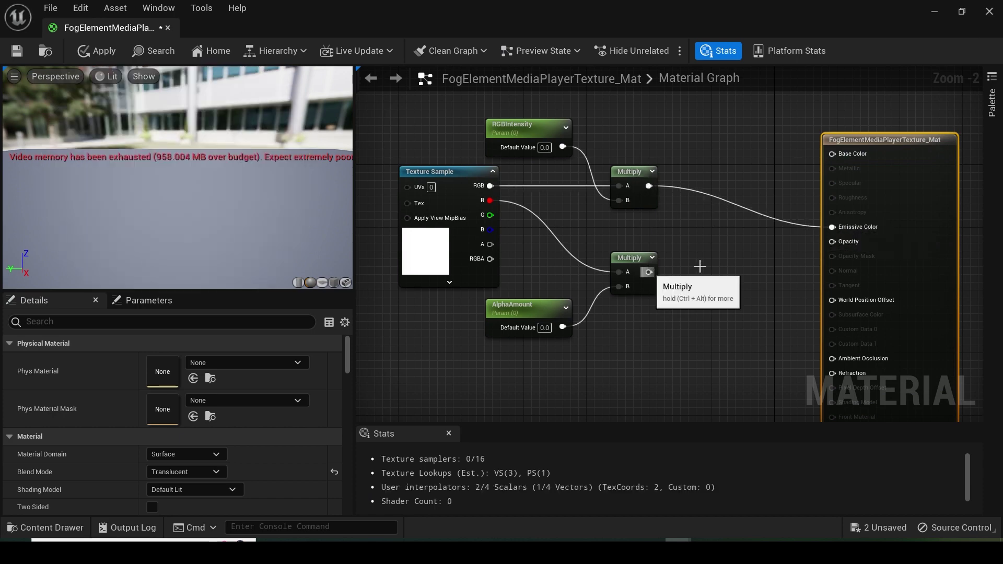
drag(648, 272, 832, 242)
click(545, 147)
text(1010)
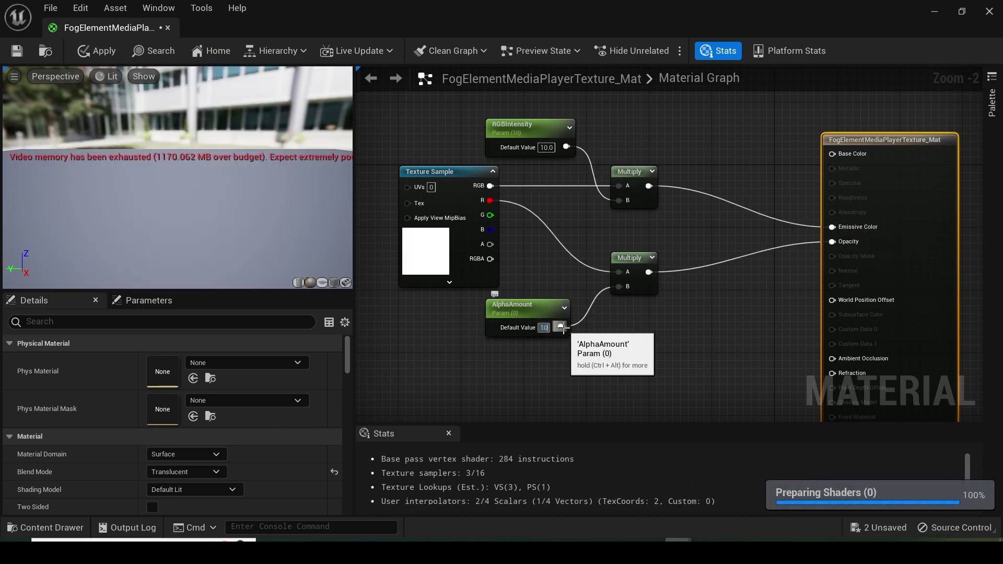
key(Return)
key(ctrl+s)
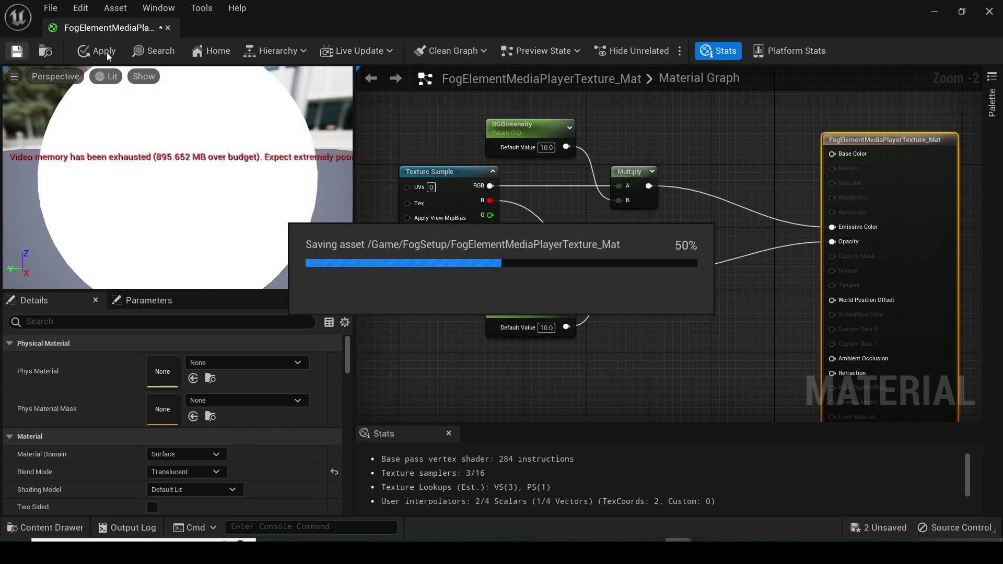
- Create a fog material instance, assign it to Plane2, and bring up the level sequences list
click(168, 28)
key(ctrl+space)
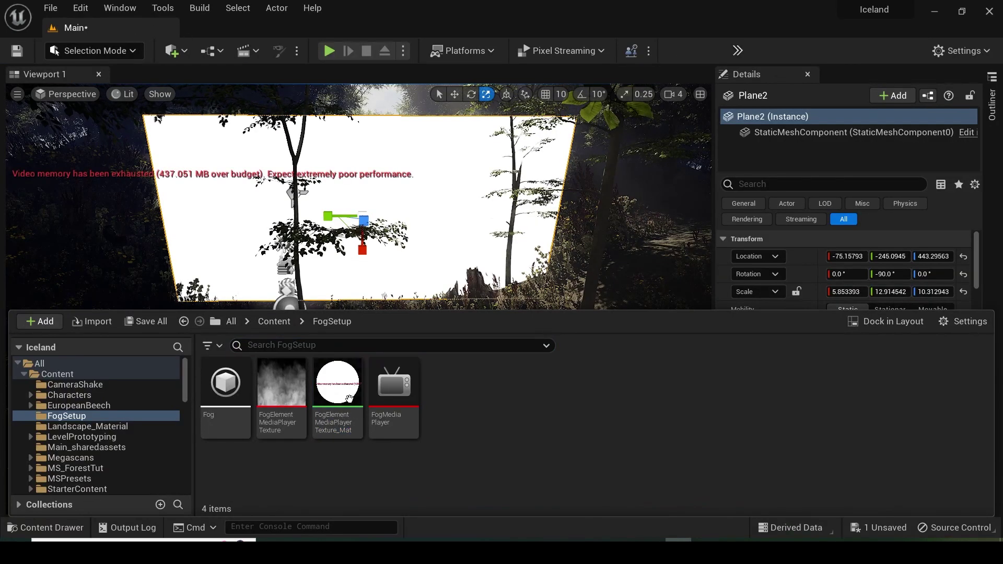
right_click(340, 392)
click(422, 78)
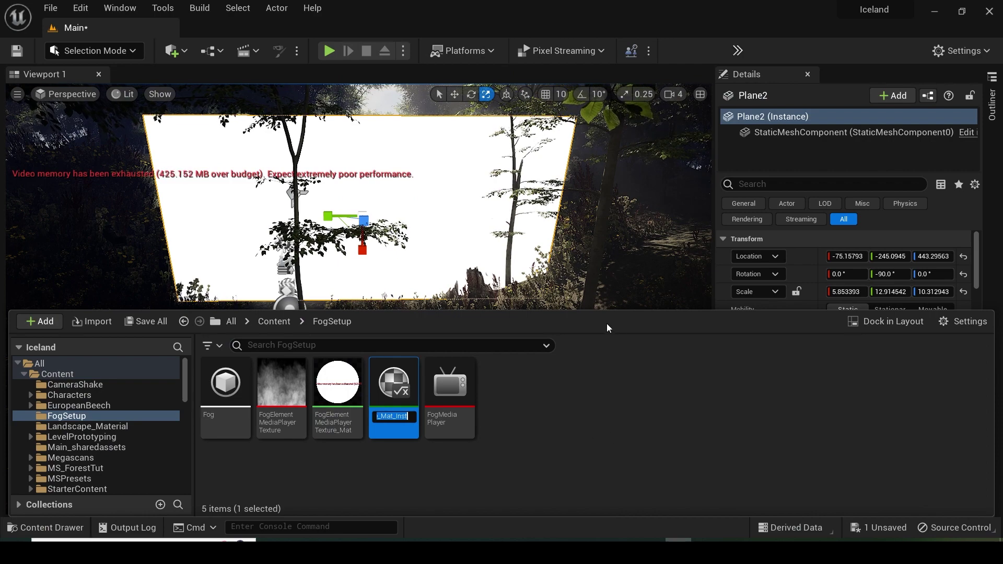
drag(394, 386, 939, 425)
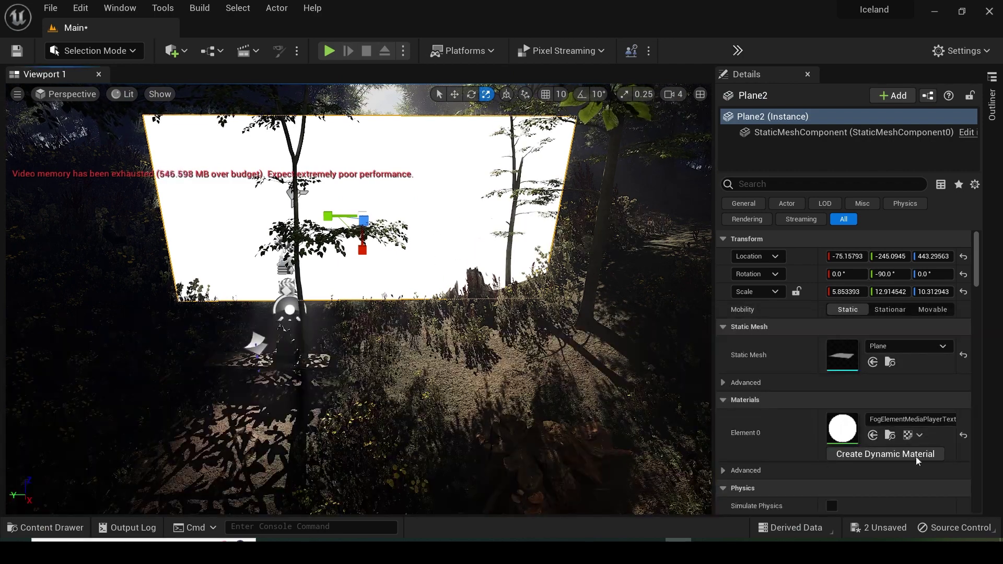
key(ctrl+space)
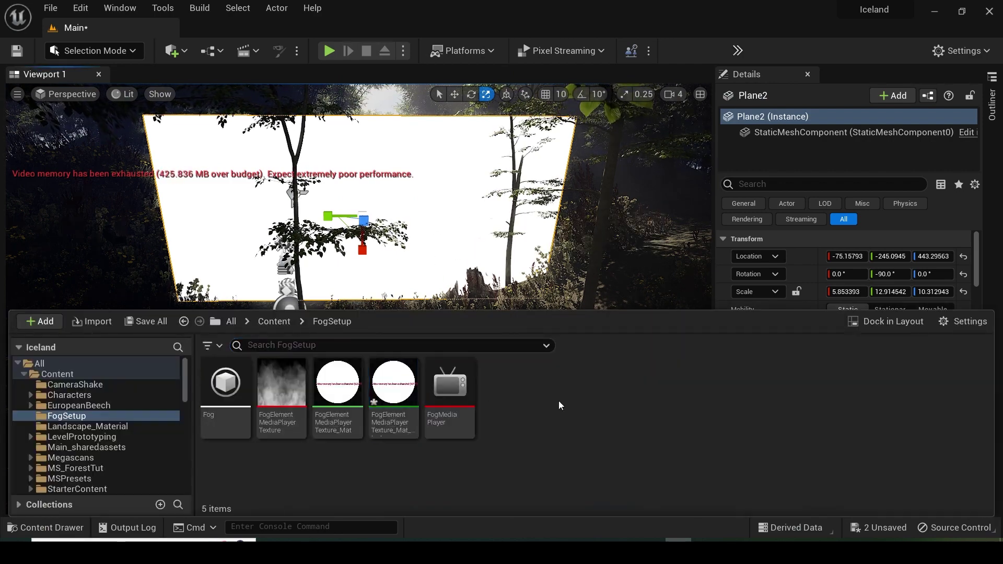
click(243, 50)
- In the Statue sequence, add a Media track with the Fog source spanning the whole sequence
click(282, 240)
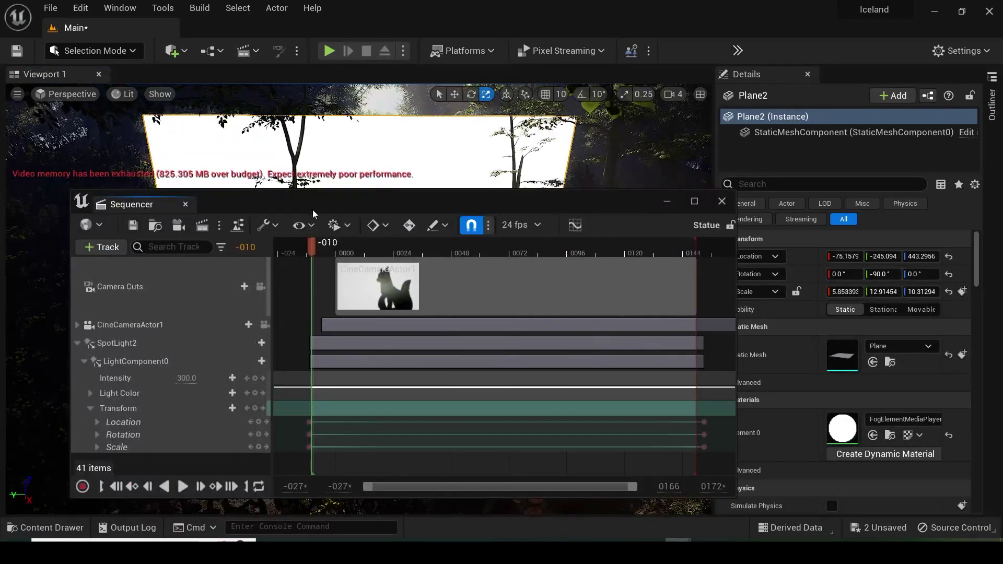
click(166, 303)
click(189, 208)
click(212, 441)
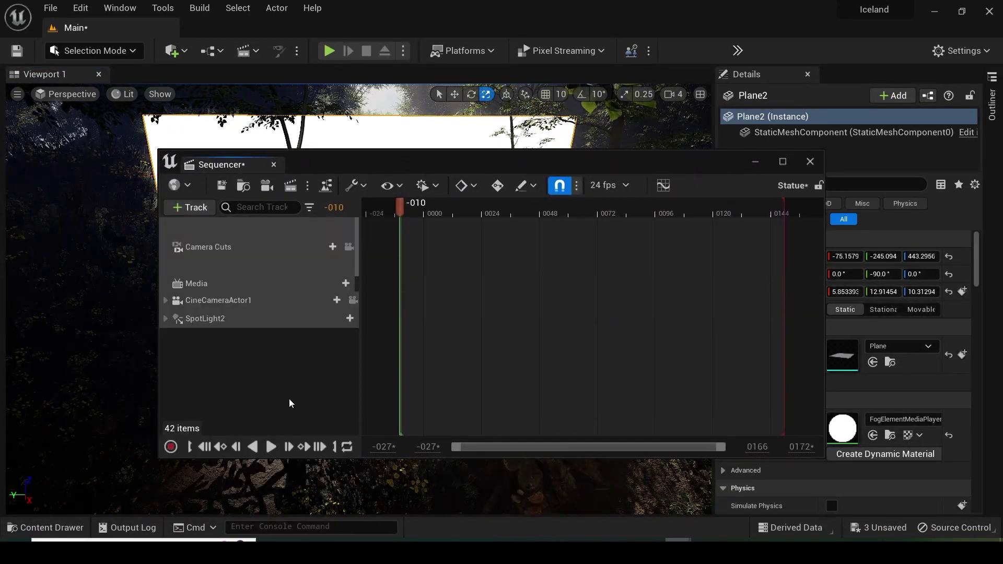
click(337, 283)
mouse_move(365, 297)
click(444, 329)
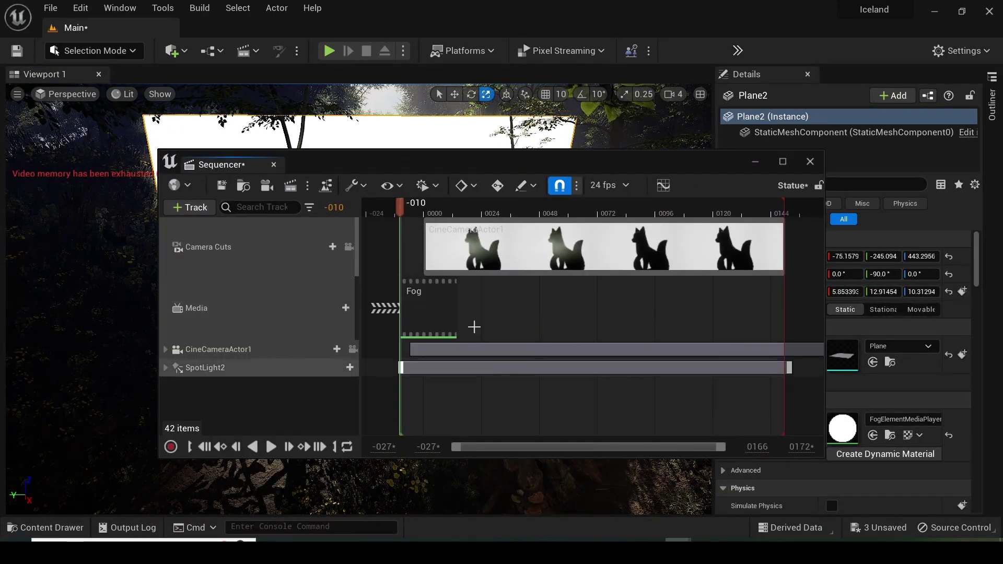
drag(456, 309, 814, 308)
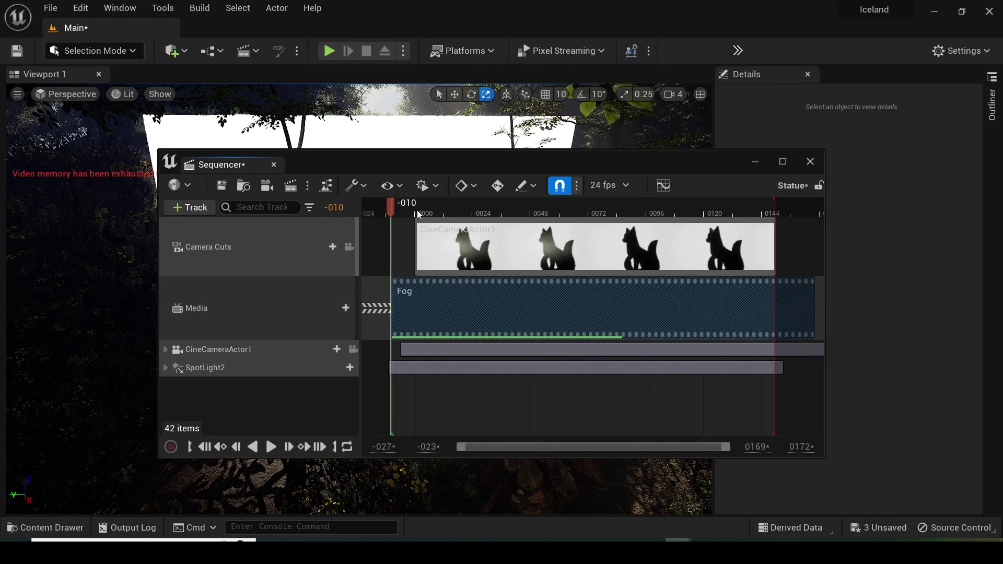
- Set the Fog section's Media Texture to the fog media texture and play to preview
drag(418, 215, 526, 208)
drag(397, 165, 406, 287)
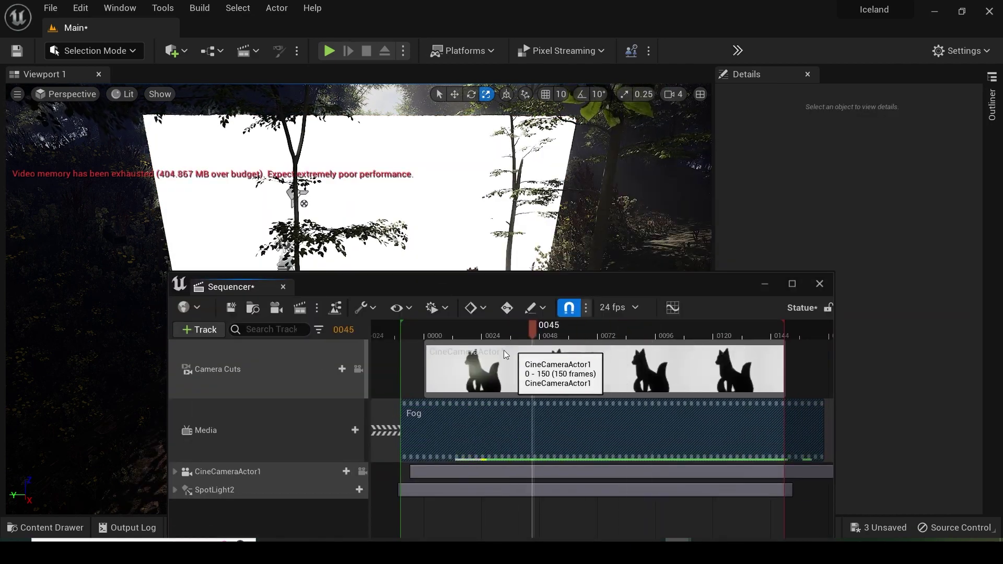
click(225, 430)
right_click(224, 430)
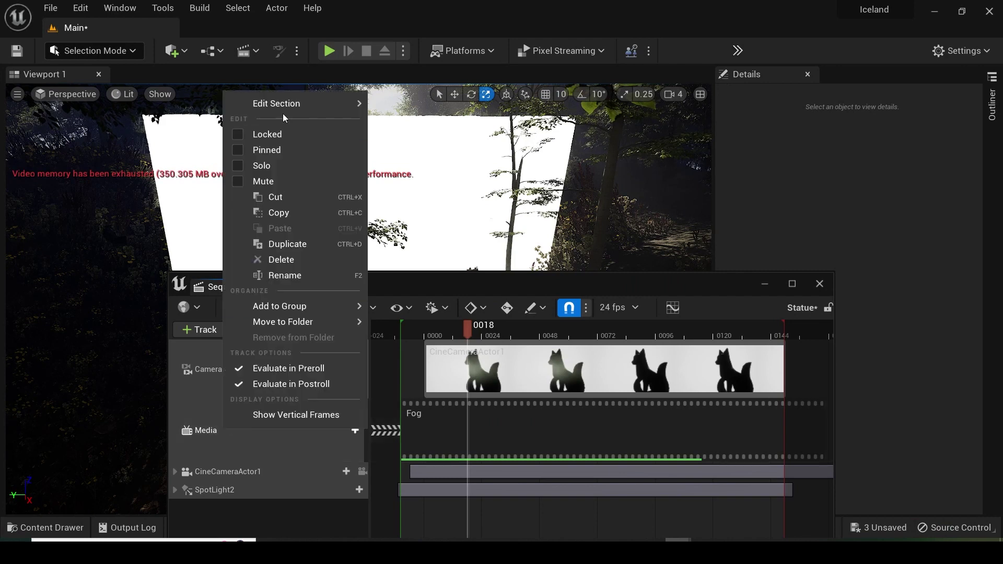
mouse_move(285, 104)
click(596, 325)
click(644, 172)
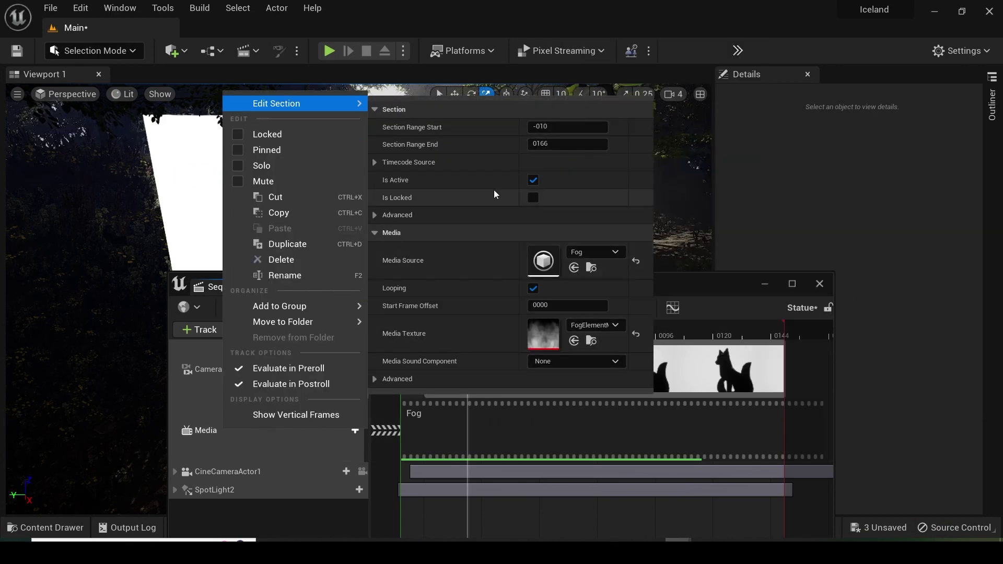
click(440, 111)
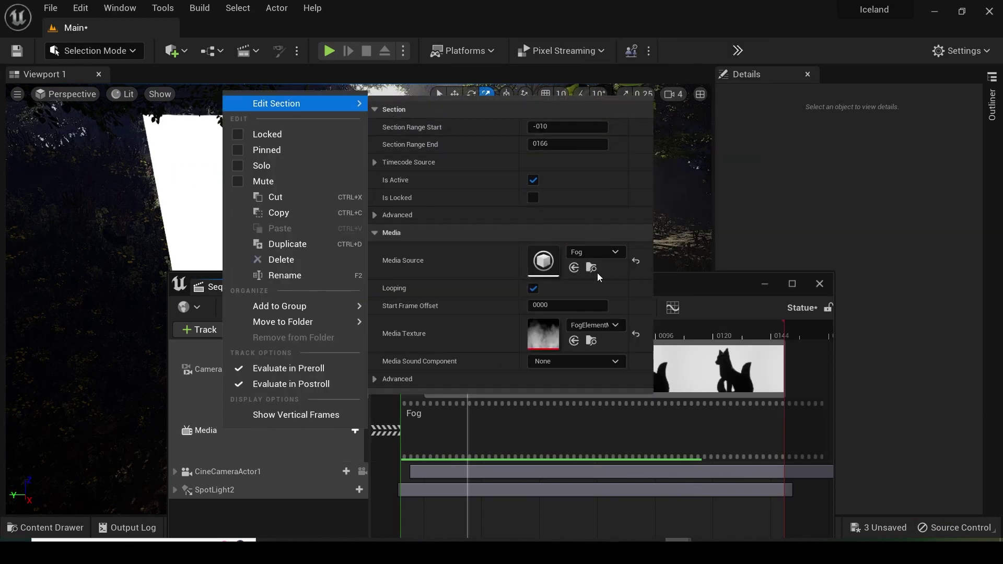
key(Escape)
click(572, 334)
- Rotate the fog plane to 90°, 0°, -90°
drag(614, 337, 517, 334)
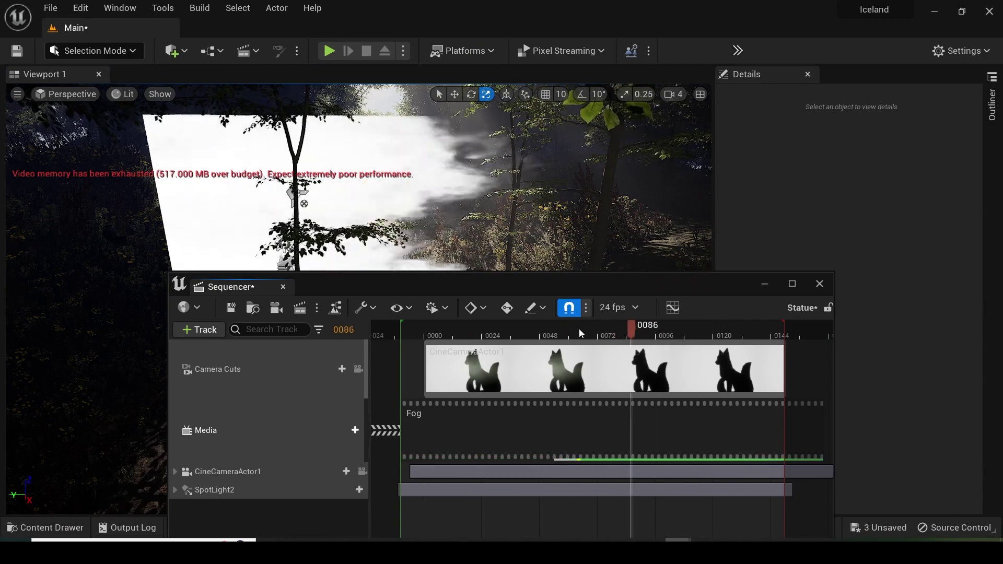
click(416, 158)
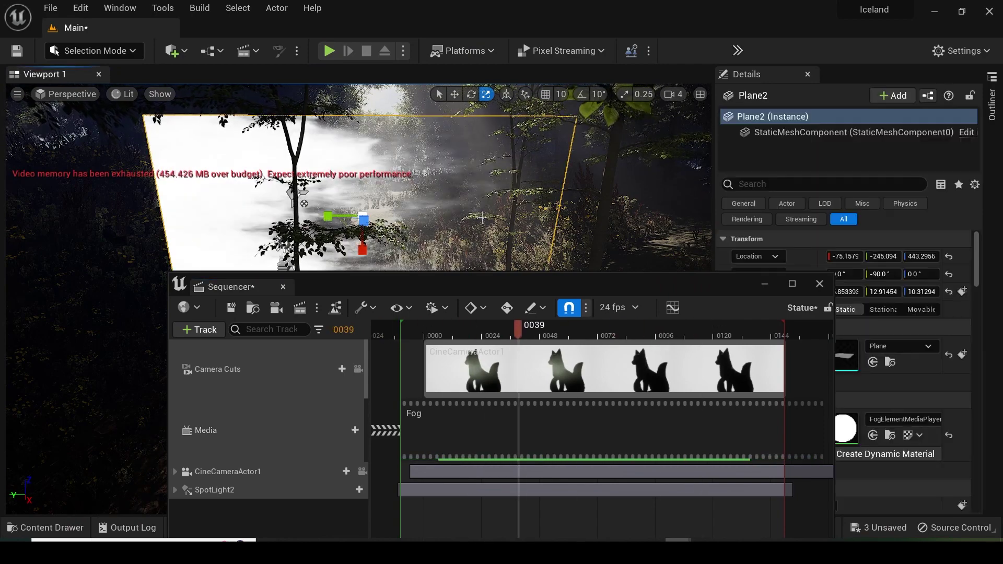
drag(337, 167, 418, 215)
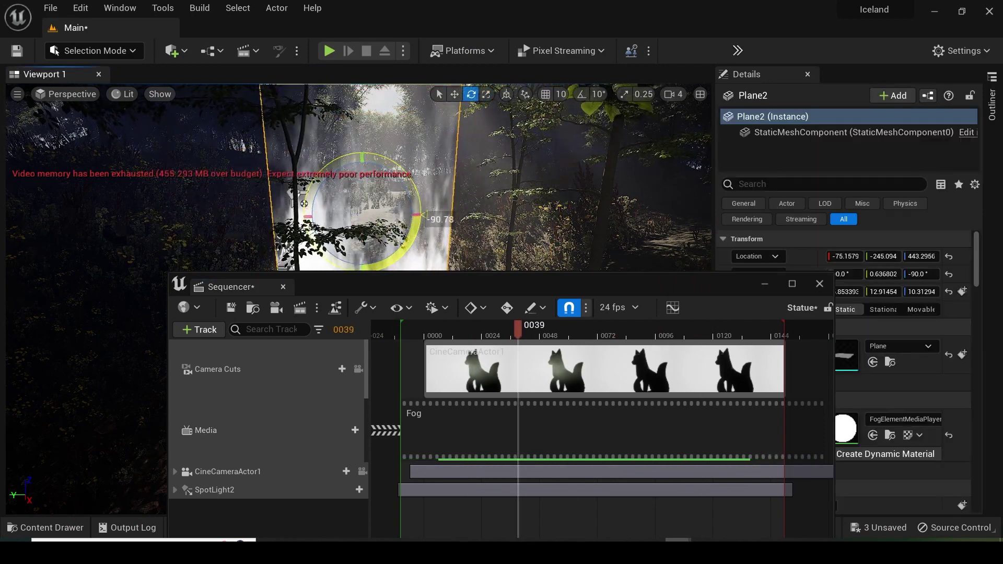
click(890, 273)
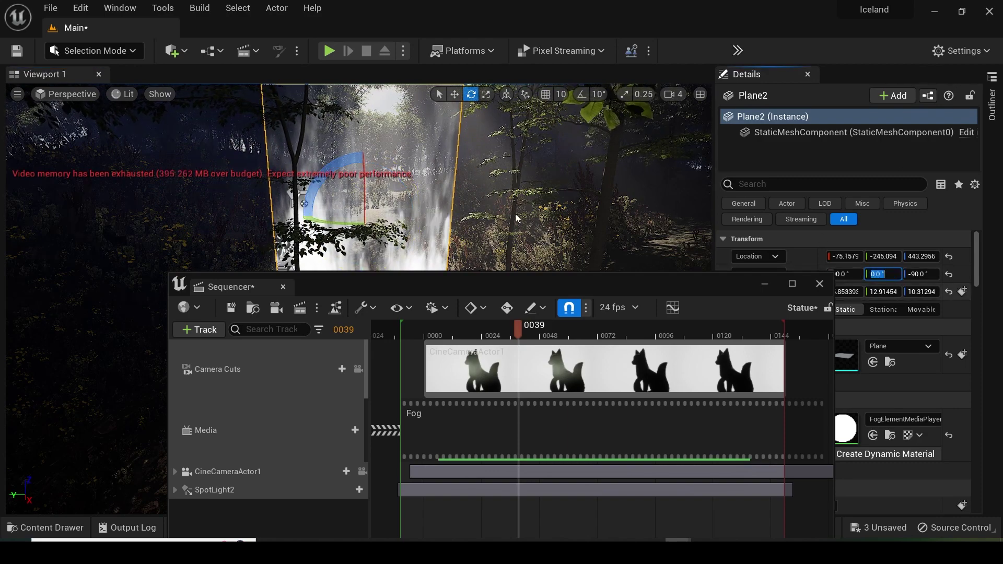
- Stretch the fog plane to X scale 13.44, preview in Sequencer, and close it
drag(400, 213, 450, 214)
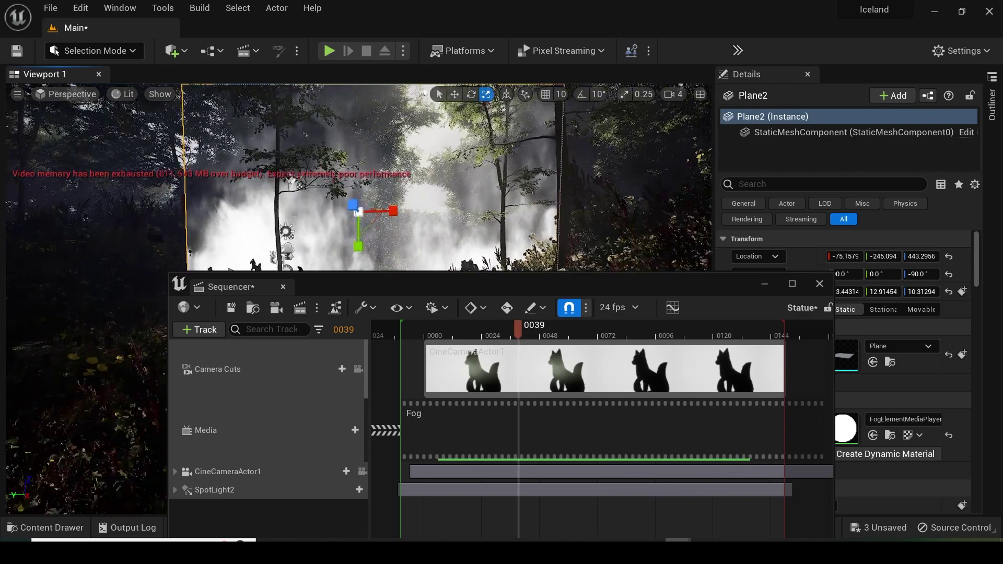
right_drag(157, 253, 566, 282)
drag(566, 282, 467, 234)
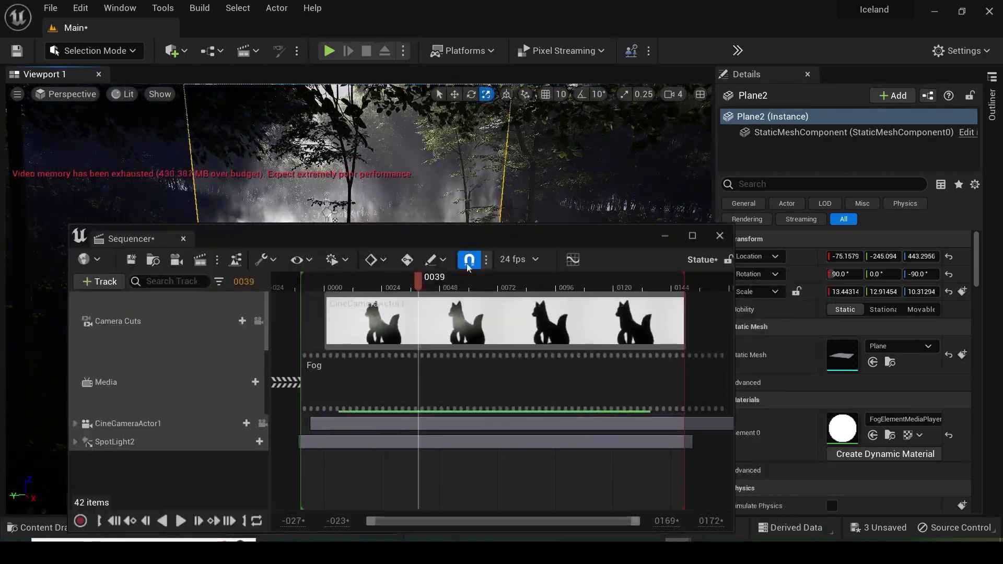
click(365, 422)
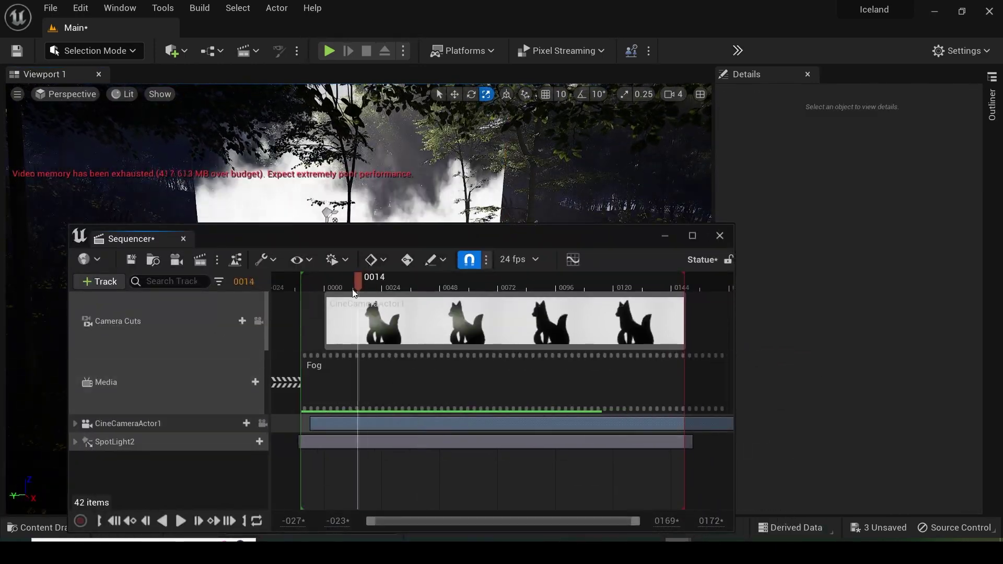
drag(437, 308, 524, 309)
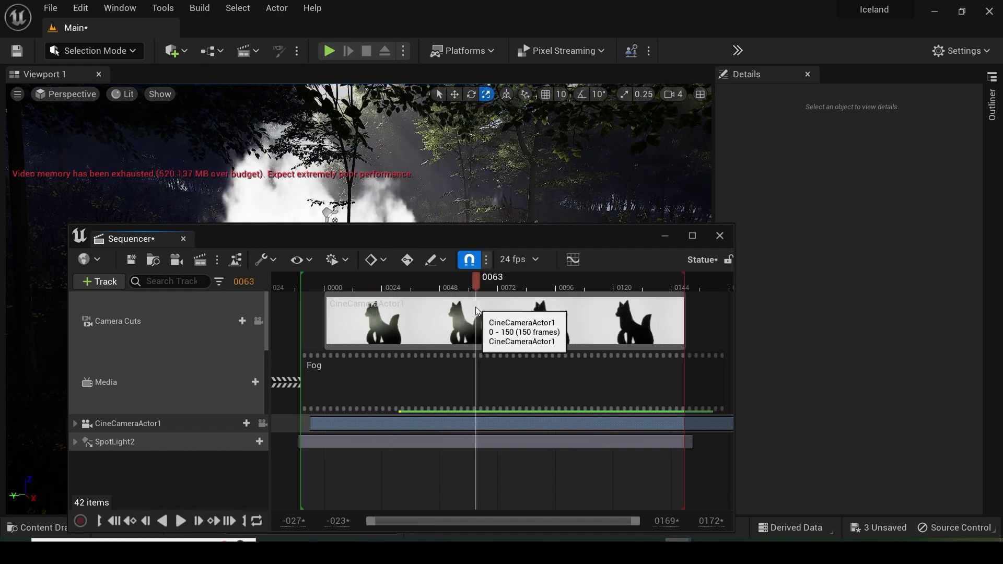
drag(147, 238, 226, 242)
click(799, 238)
- Override AlphaAmount and RGBIntensity in the fog material instance, both set to 1.0
click(399, 266)
click(51, 528)
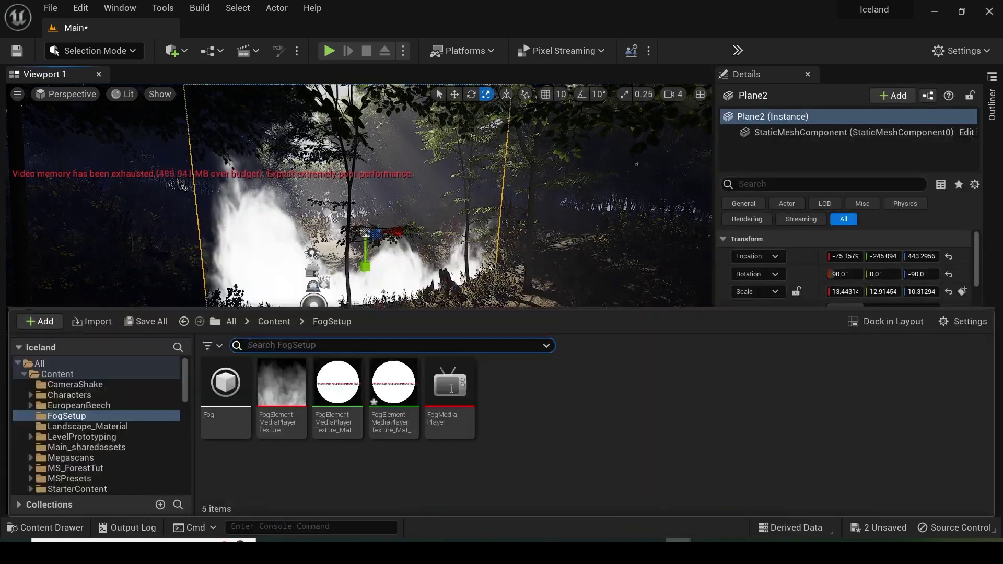
double_click(389, 384)
click(733, 155)
click(734, 173)
drag(574, 27, 446, 269)
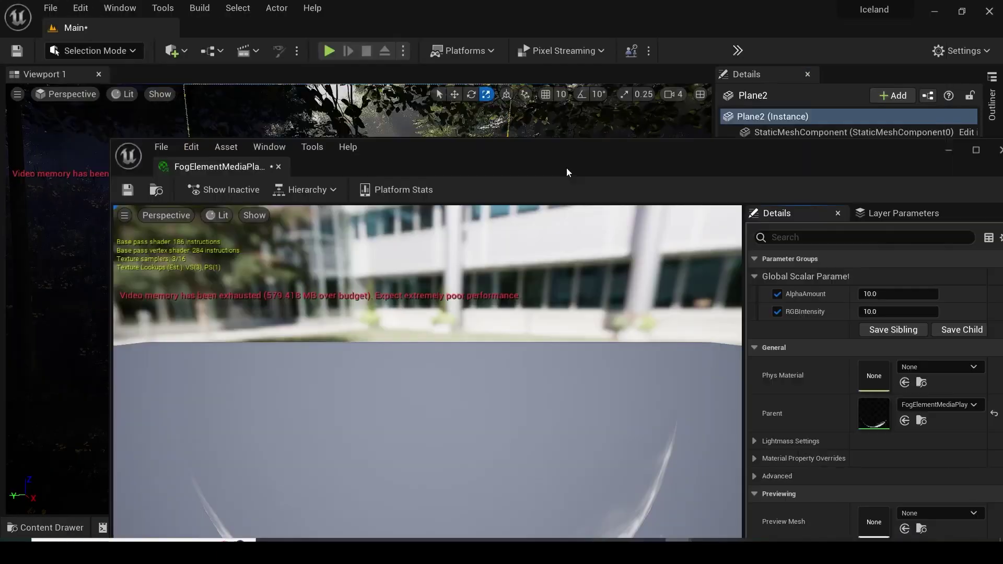
click(752, 397)
text(1)
key(Tab)
text(1)
key(Return)
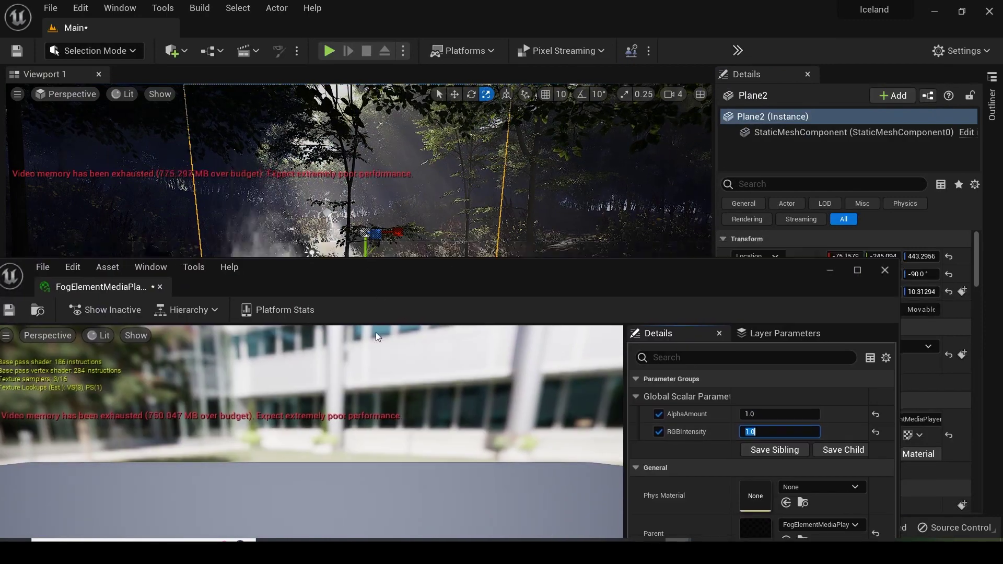
- Widen the fog plane to X scale 15.17 and raise it to Z 708.5
drag(351, 253, 374, 361)
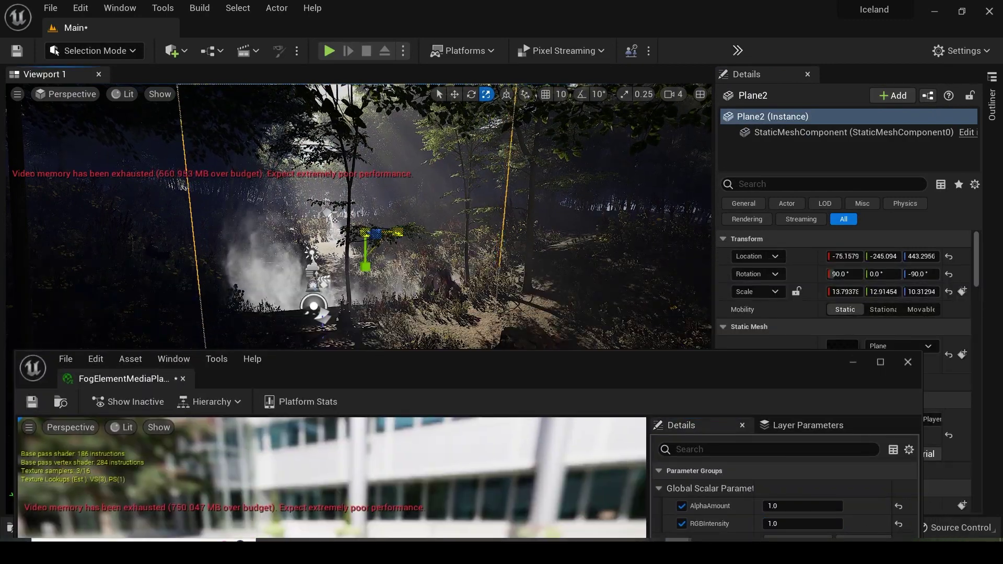
mouse_move(366, 267)
mouse_down()
mouse_move(368, 282)
mouse_move(363, 210)
mouse_up()
key(w)
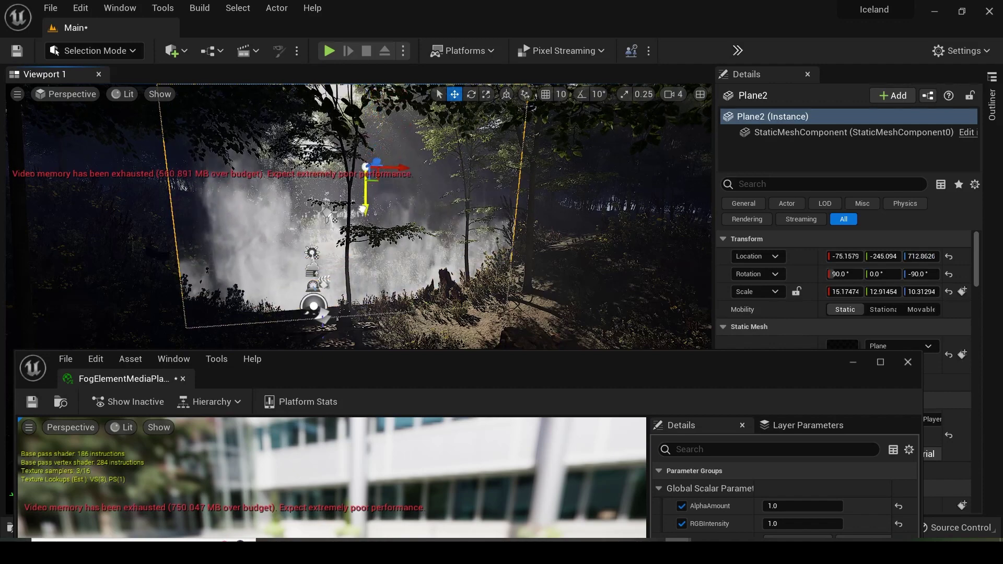
drag(616, 377, 622, 20)
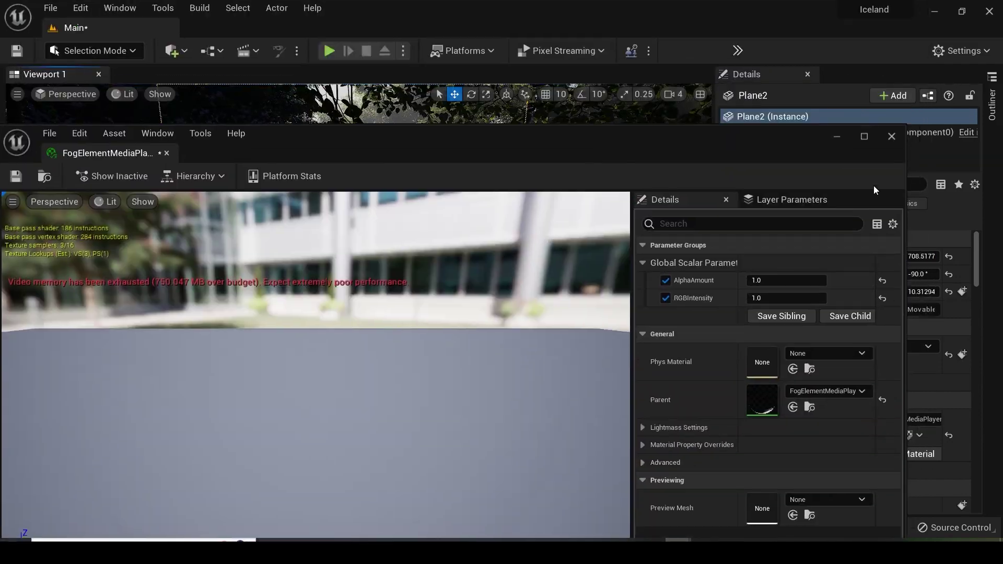
key(ctrl+space)
- In the fog material, add a DepthFade node fed by DepthOpacity and DepthDistance scalar parameters
double_click(350, 401)
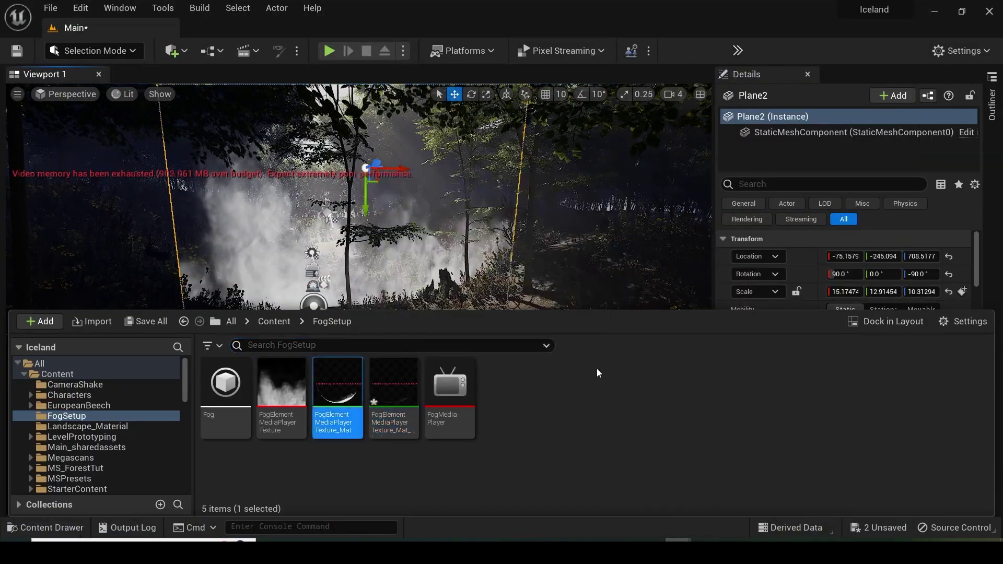
right_click(537, 295)
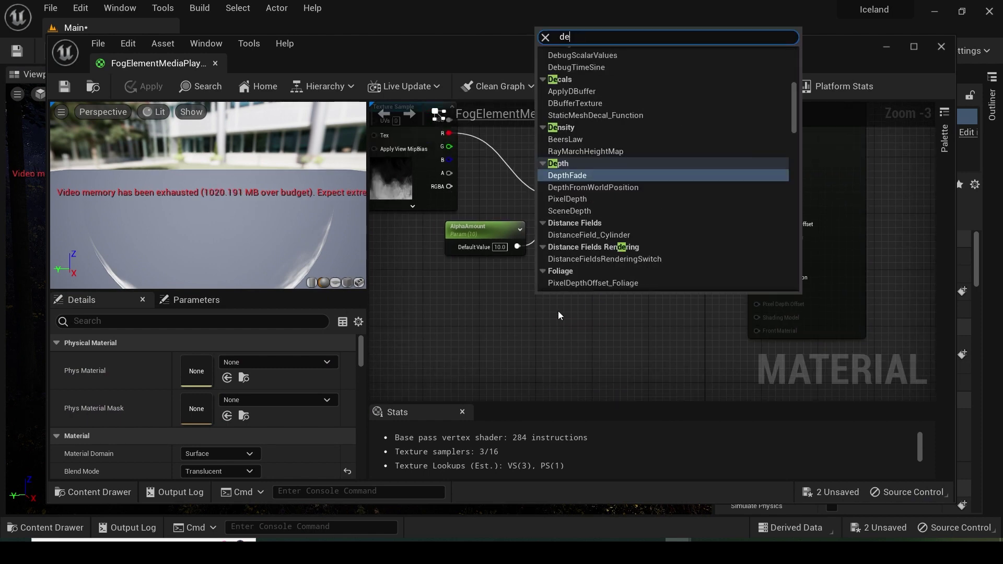
text(depthfade)
key(Return)
click(482, 311)
text(sss)
text(DepthOpacity)
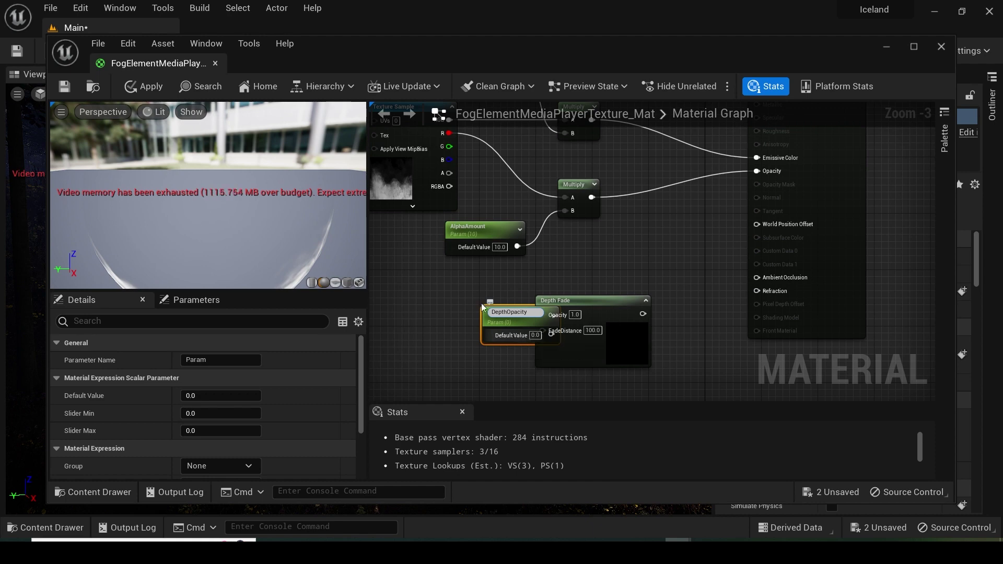
key(Return)
drag(551, 335, 548, 315)
text(DepthDistance)
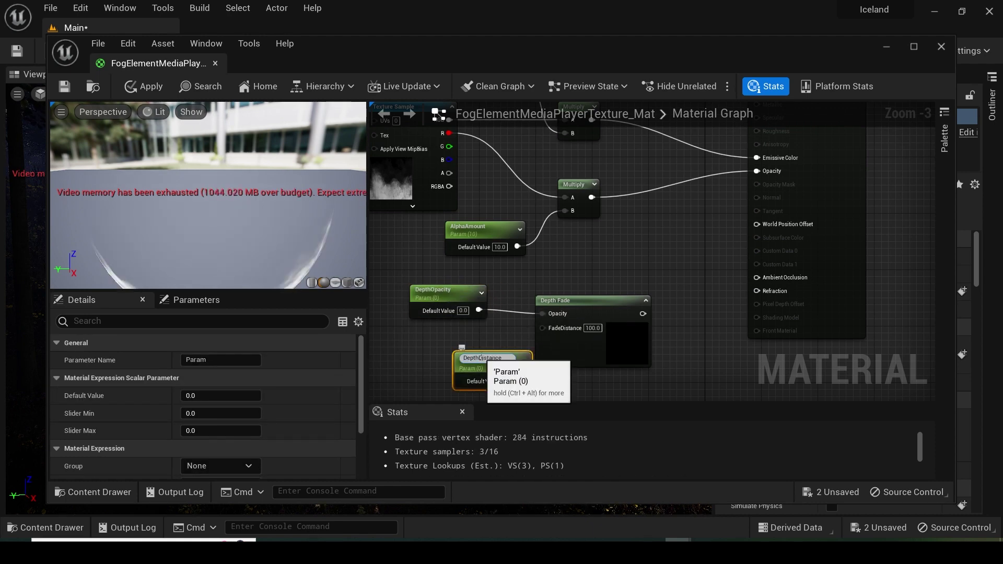
key(Return)
mouse_move(470, 361)
mouse_down()
mouse_move(421, 358)
mouse_move(543, 328)
mouse_up()
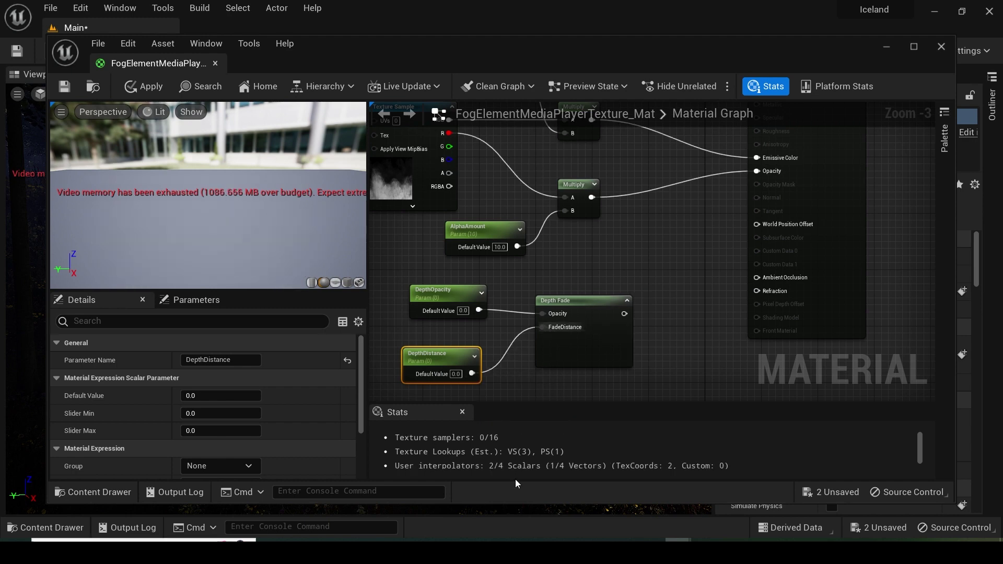
drag(643, 267, 674, 292)
- Set the DepthOpacity and DepthDistance default values to 1.0
click(439, 291)
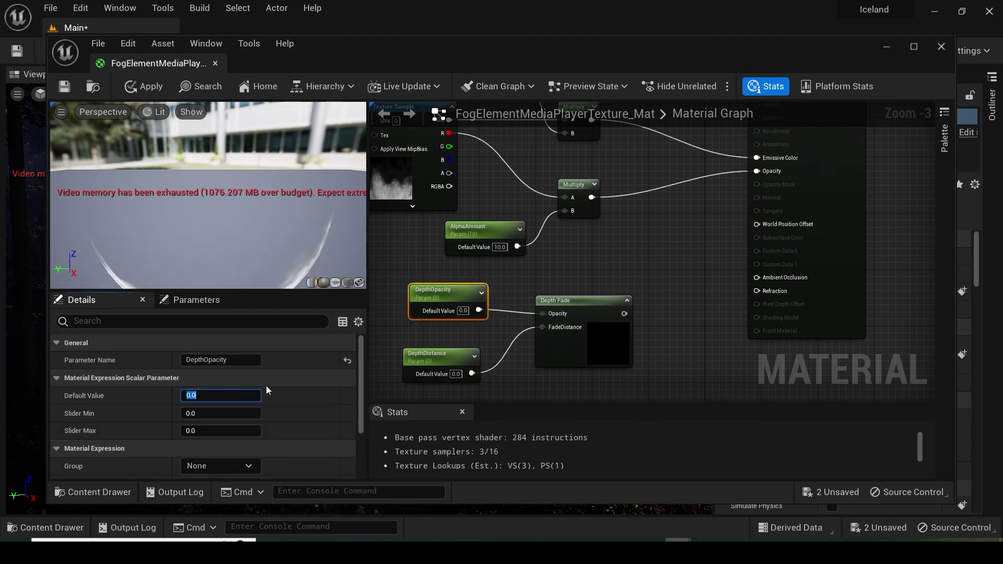
text(1)
drag(433, 354, 420, 361)
click(220, 396)
text(1)
key(Return)
- Multiply the Depth Fade output with the existing opacity into Opacity and save the material
click(647, 319)
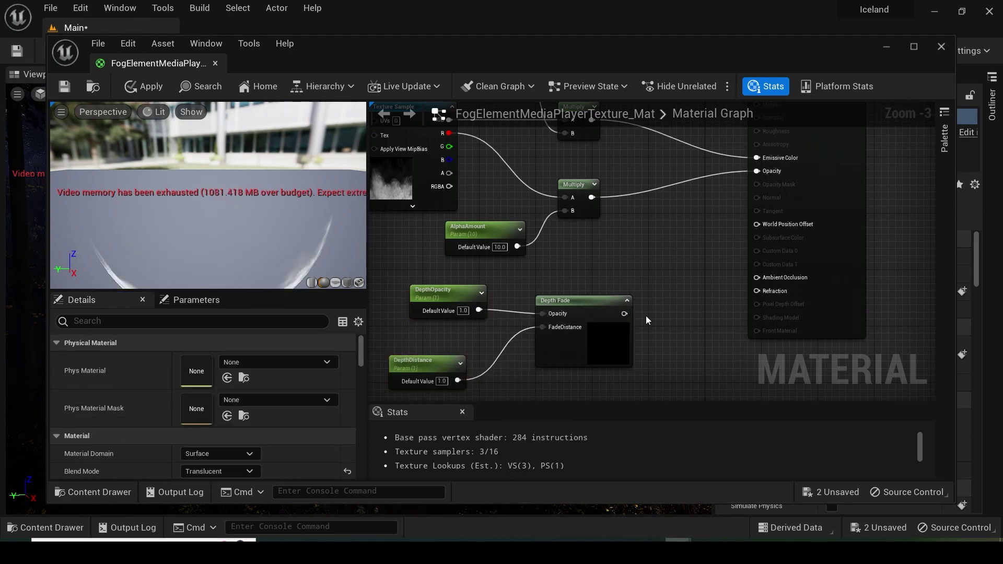
drag(624, 313, 675, 245)
mouse_move(591, 198)
mouse_down()
mouse_move(686, 261)
mouse_move(670, 241)
mouse_move(758, 177)
mouse_up()
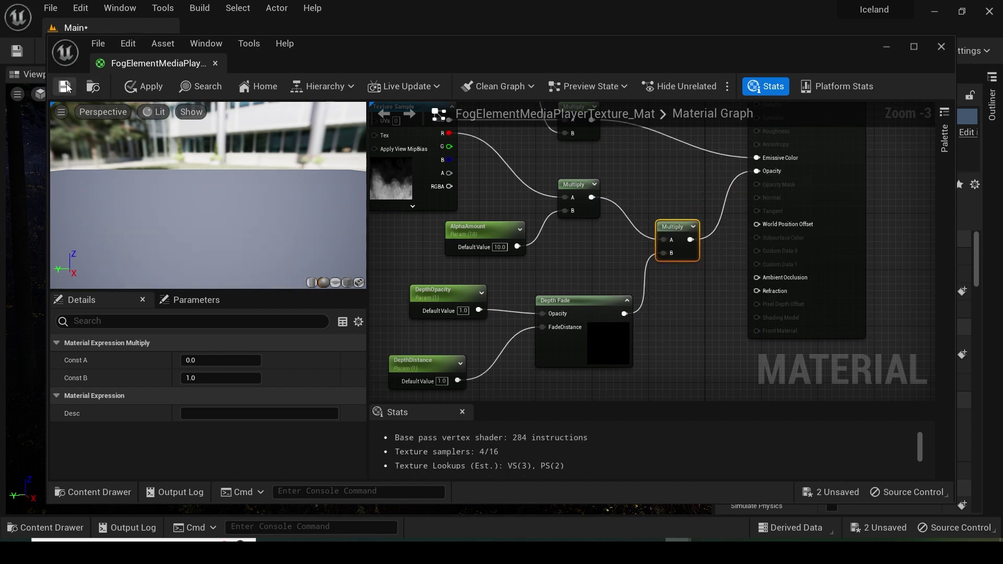
click(66, 85)
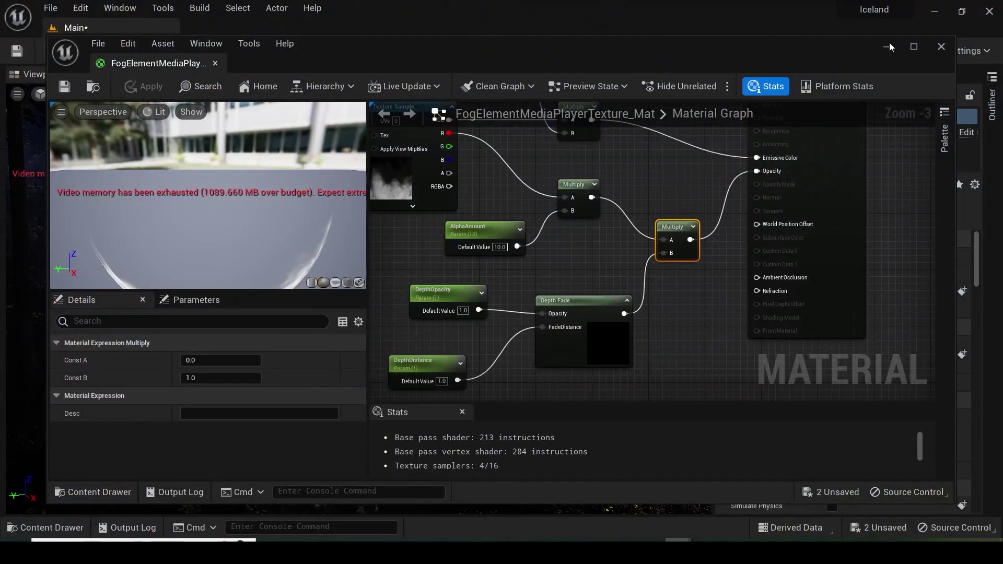
- Open the fog material instance and enable the DepthDistance and DepthOpacity overrides
click(887, 47)
key(ctrl+space)
double_click(331, 397)
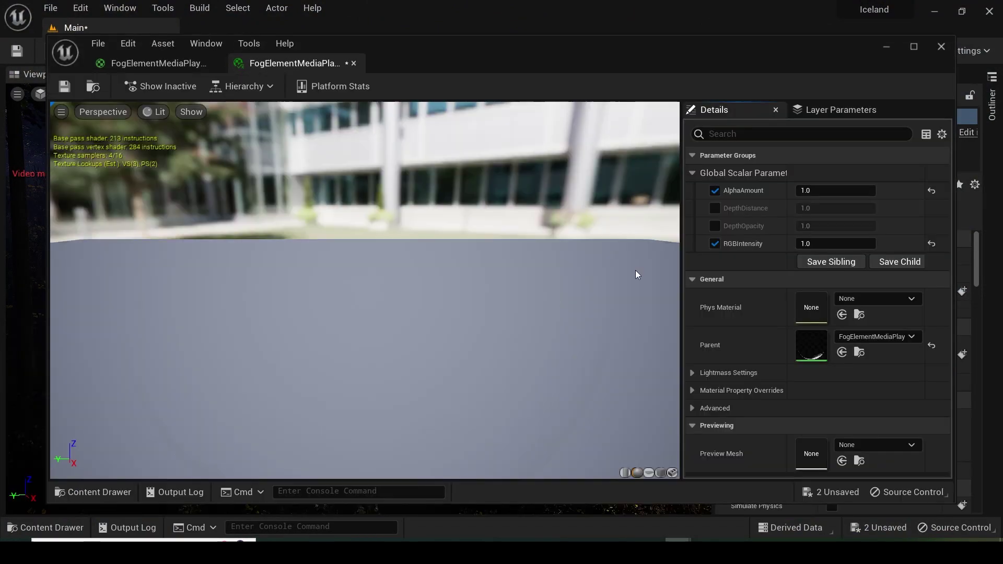
click(716, 225)
click(715, 208)
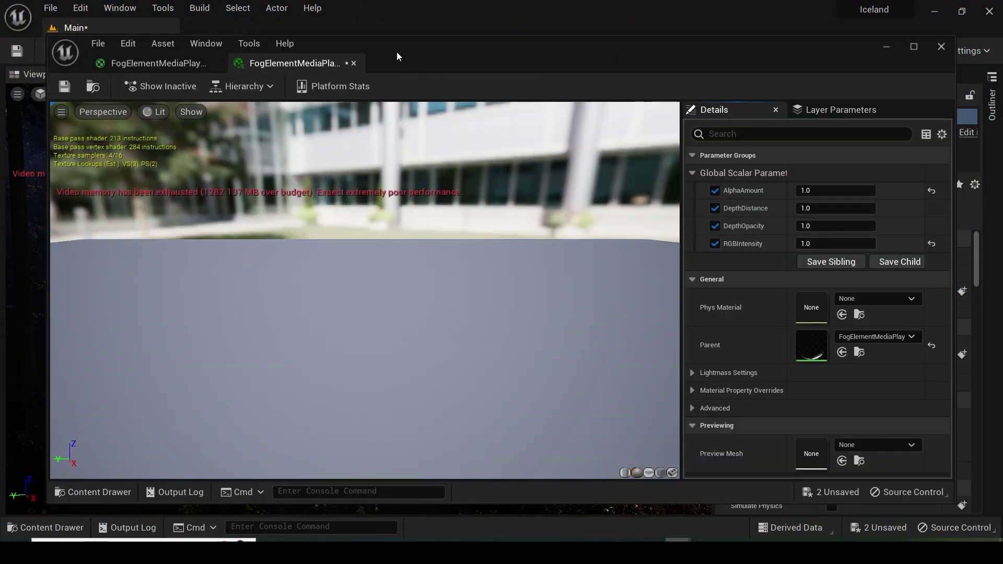
drag(397, 51, 374, 294)
- Set DepthOpacity to 0.5 and settle DepthDistance at 2050 after trying 50, 2000 and 3000
click(814, 450)
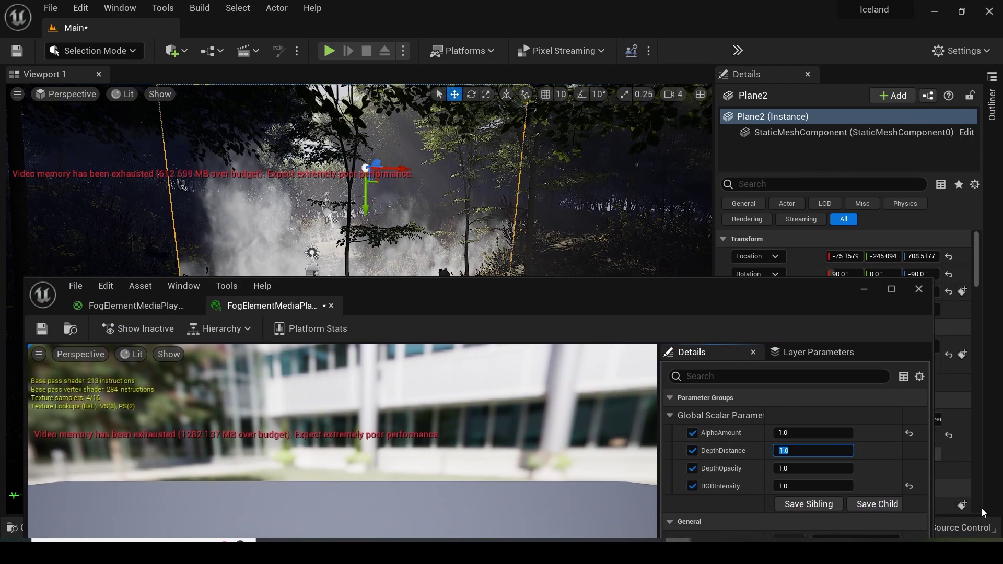
text(50)
key(Return)
drag(397, 293, 361, 331)
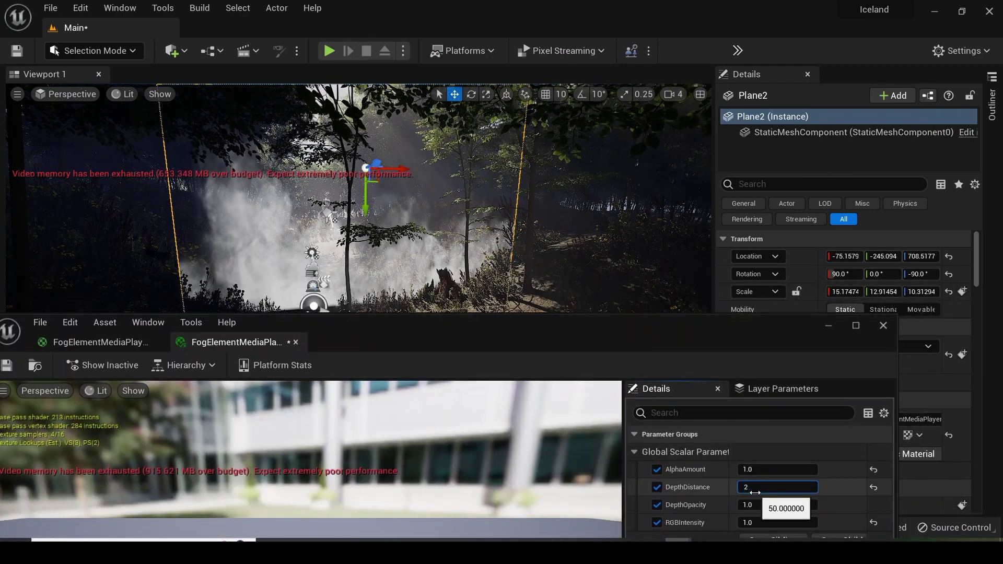
text(2000)
key(Return)
click(784, 505)
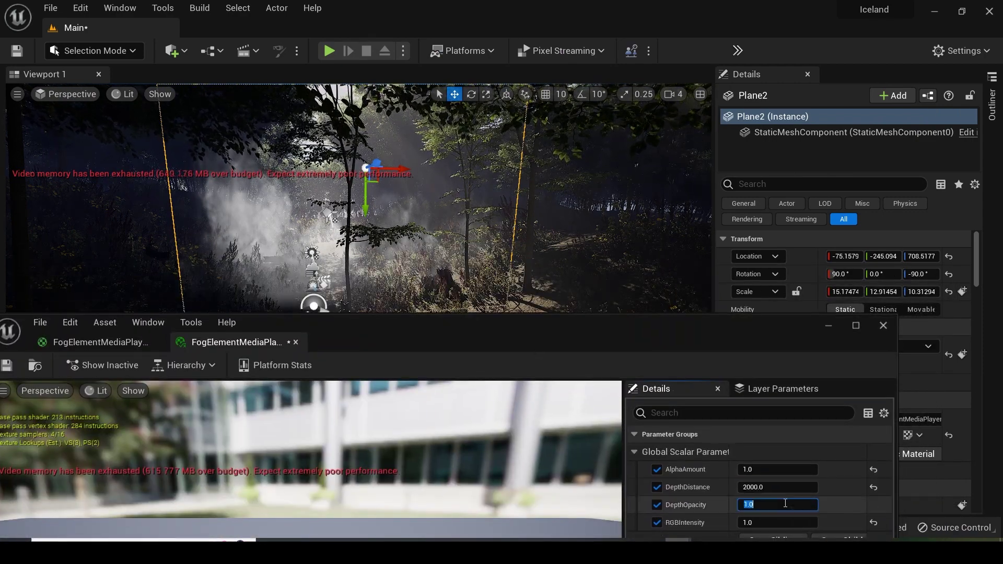
text(0.5)
key(Return)
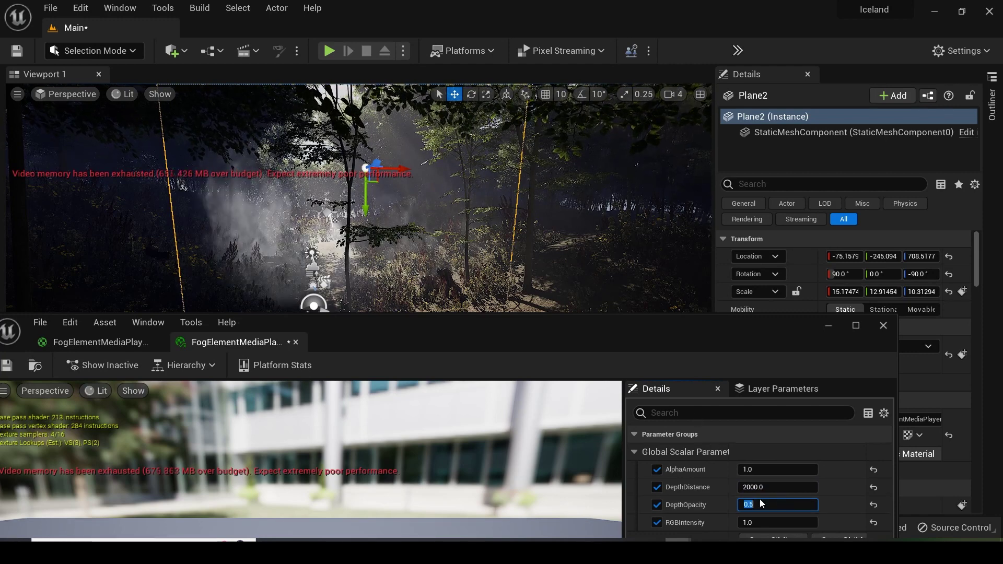
text(3000)
key(Return)
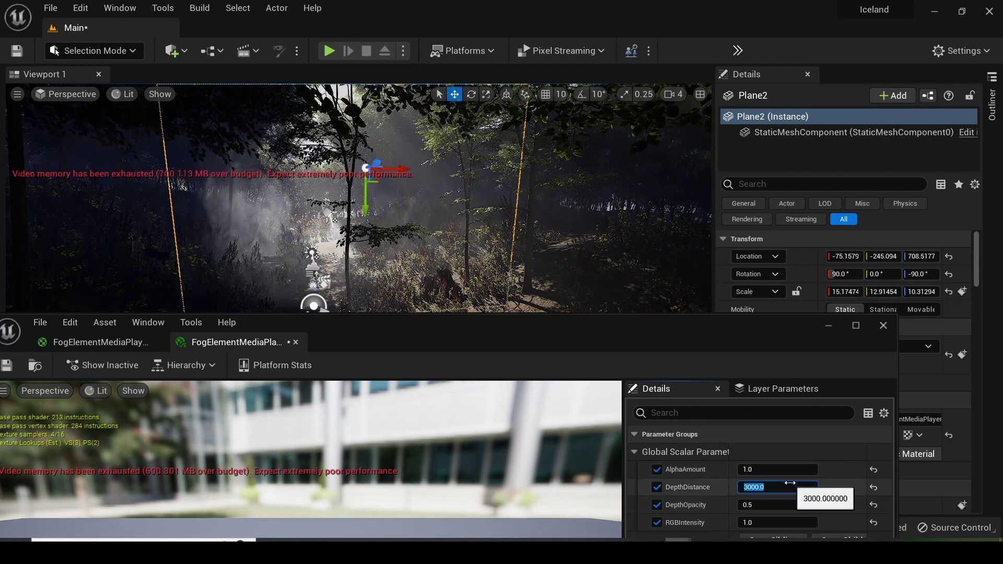
text(2050)
key(Return)
- View the level through CineCameraActor1 and toggle DepthOpacity off and on to compare the fog
click(67, 94)
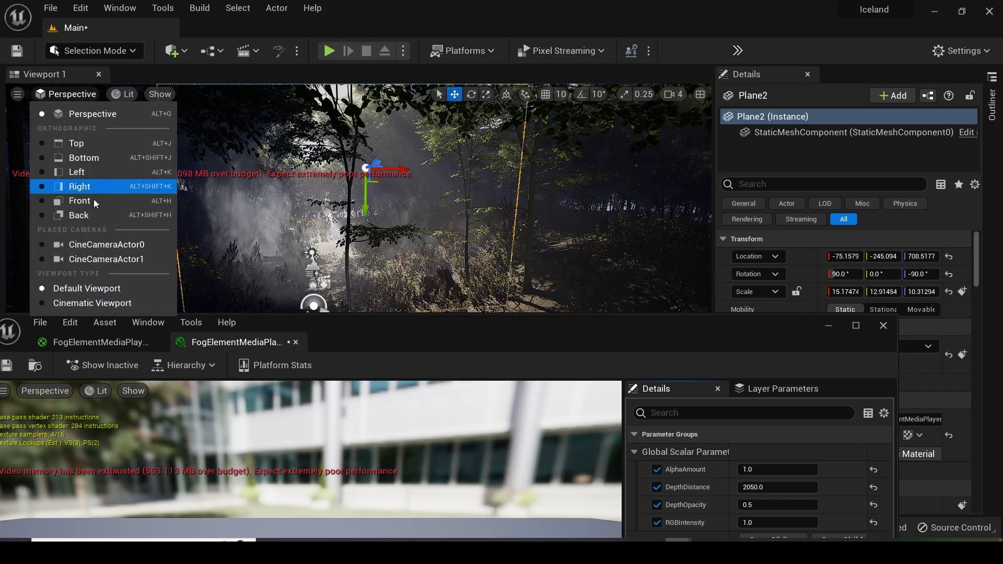
click(79, 241)
mouse_move(454, 327)
mouse_down()
mouse_move(586, 540)
mouse_move(513, 320)
mouse_up()
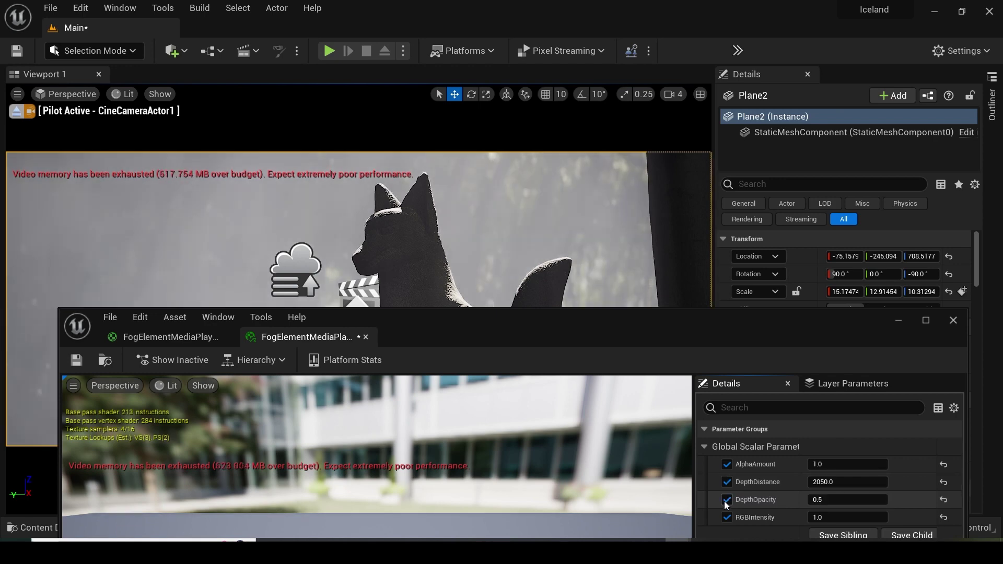
click(728, 499)
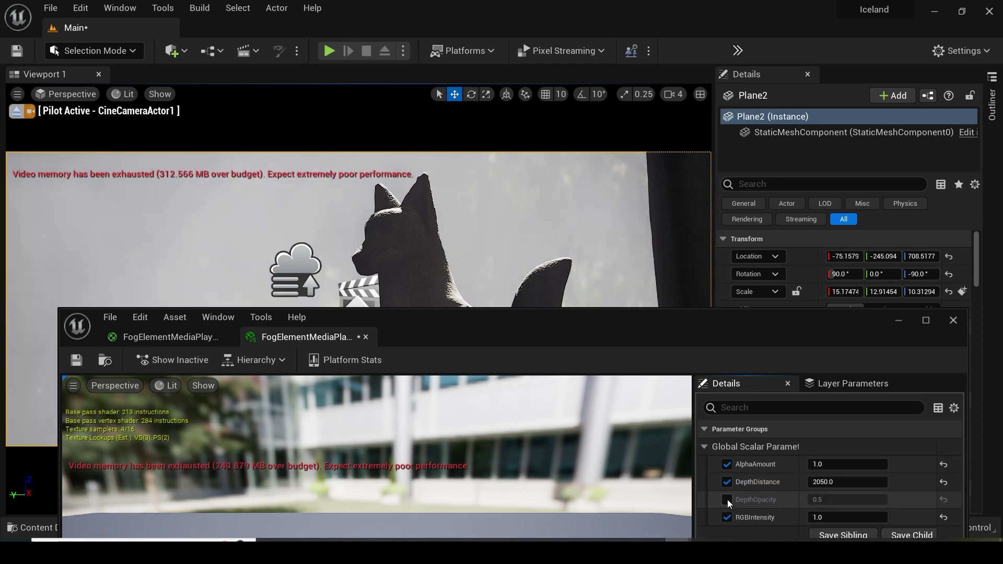
click(727, 500)
drag(860, 329, 811, 337)
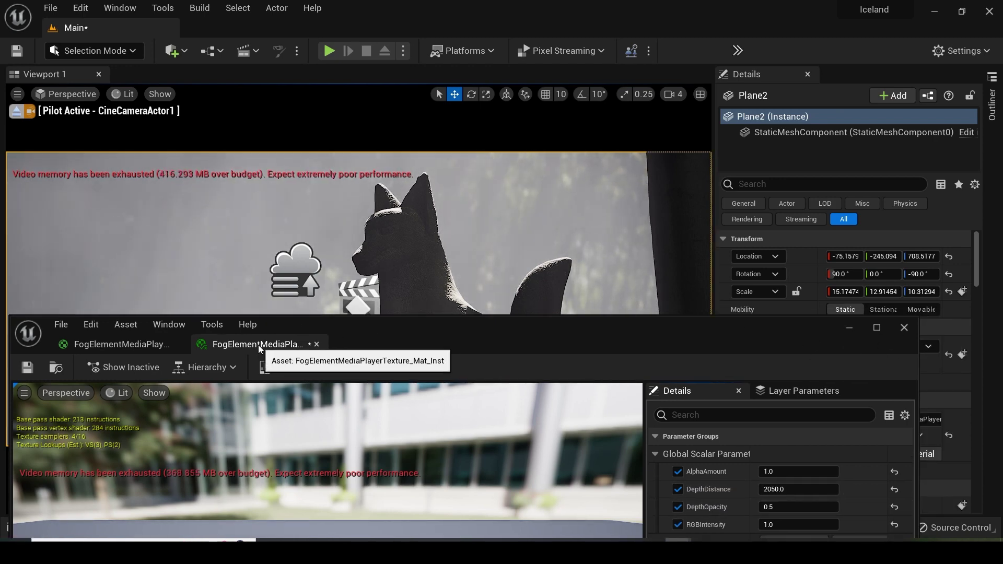
click(156, 344)
- Close the material editors and select the fog plane Plane2
click(178, 344)
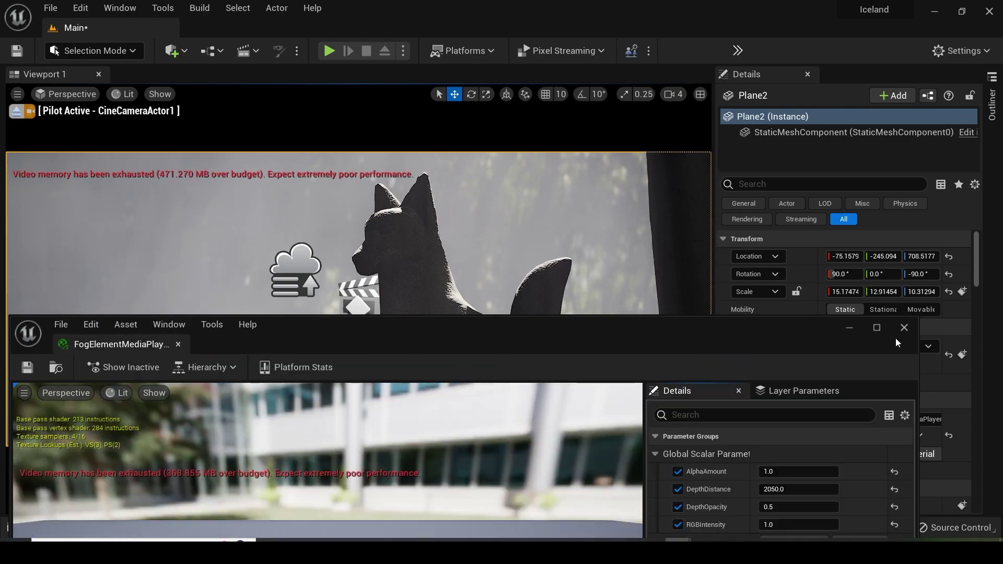
click(895, 337)
mouse_move(531, 259)
right_down()
mouse_move(471, 235)
mouse_move(494, 292)
right_up()
click(494, 292)
click(596, 210)
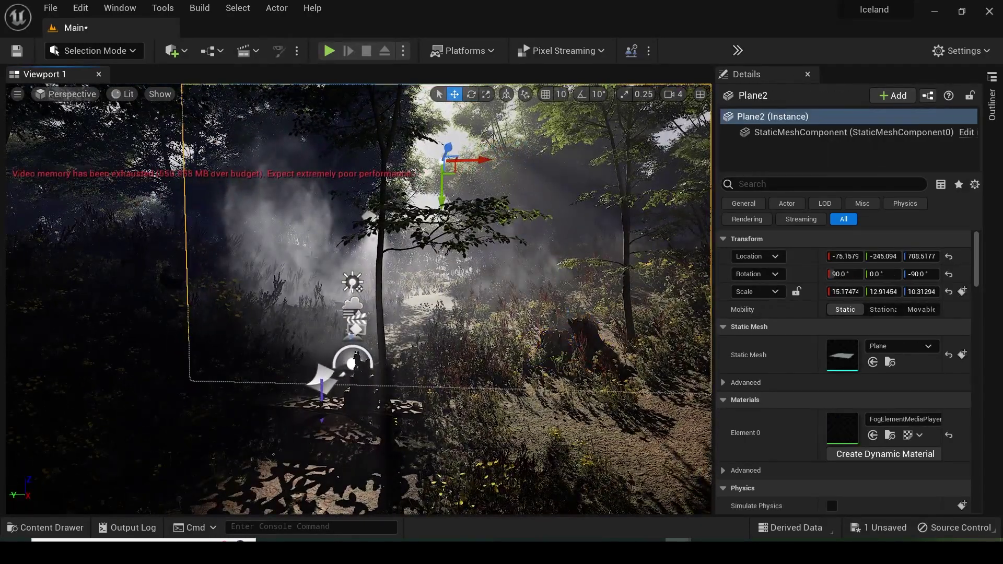
- Scale Plane2 to 5.0 on X and lower it toward the ground
drag(441, 163, 439, 165)
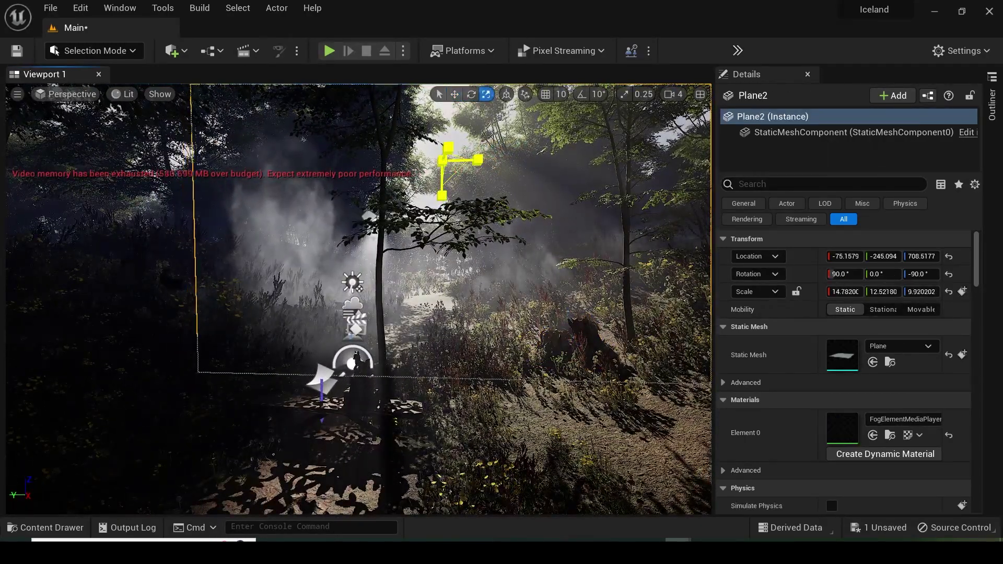
click(845, 309)
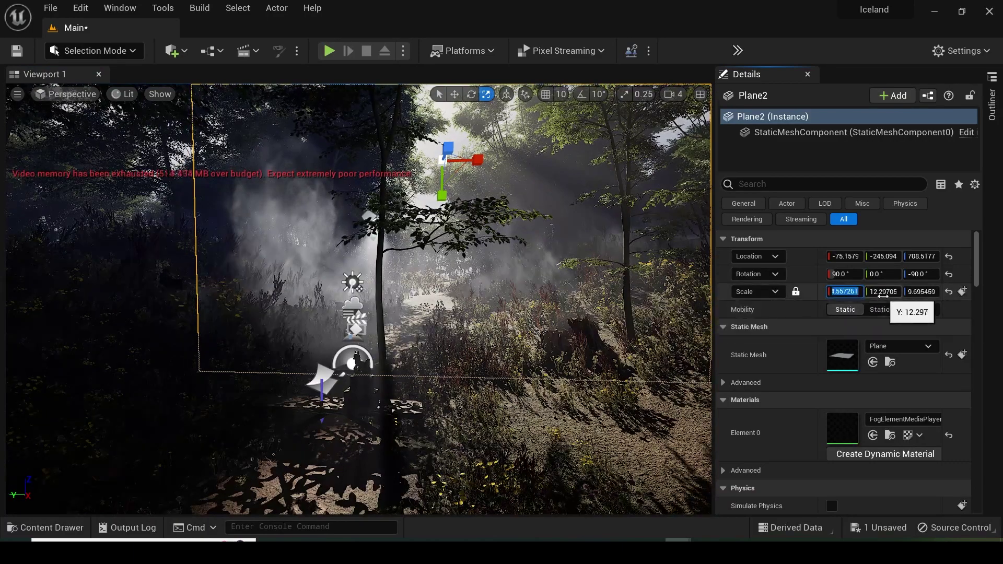
text(5)
key(Return)
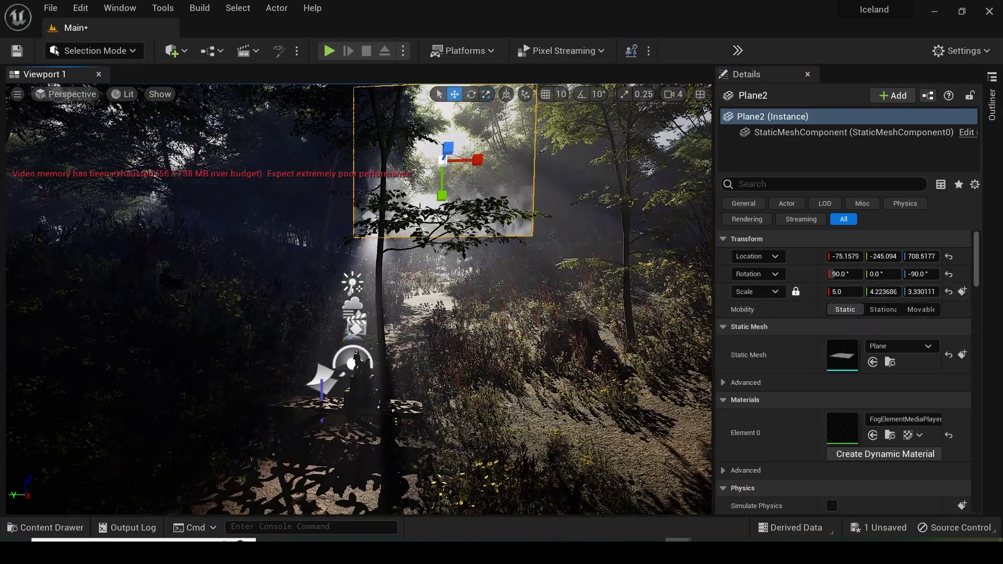
mouse_move(442, 194)
mouse_down()
mouse_move(442, 306)
mouse_move(186, 332)
mouse_move(312, 360)
mouse_up()
key(f)
click(312, 360)
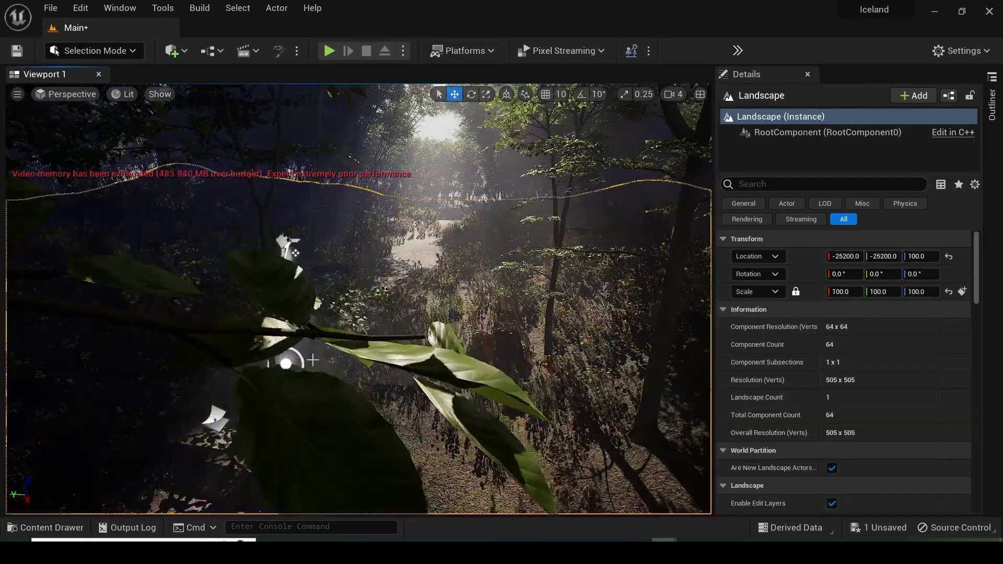
scroll(312, 360, down, 5)
click(378, 371)
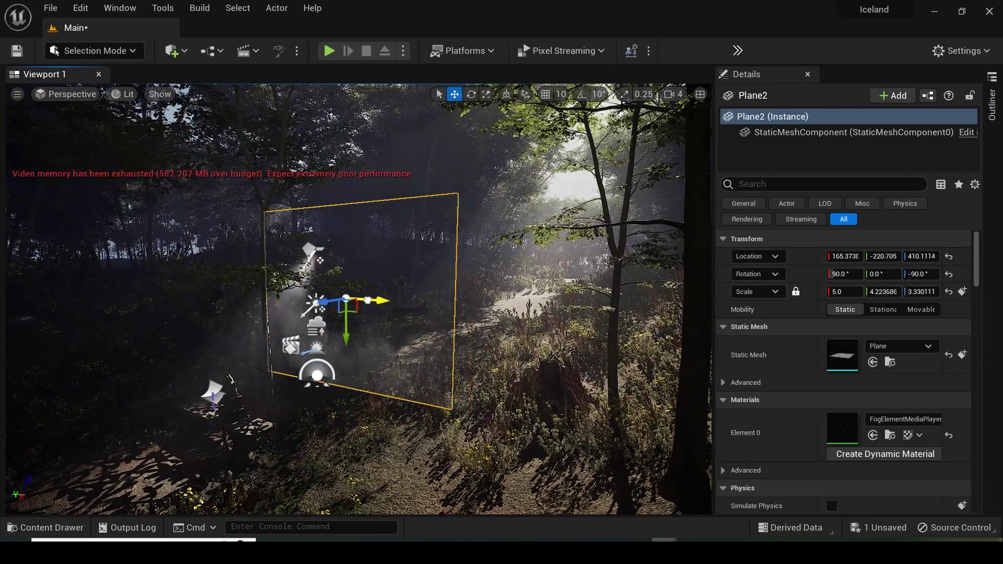
- Slide Plane2 along Y, view through CineCameraActor1, and set its X scale to 3.0
drag(368, 300, 319, 305)
click(65, 98)
click(352, 291)
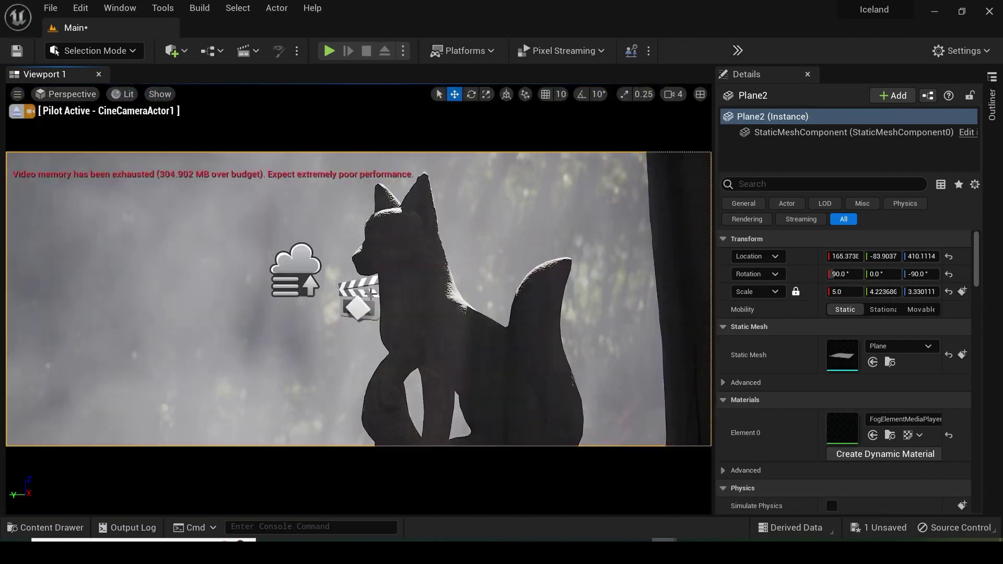
click(843, 292)
text(2)
key(Return)
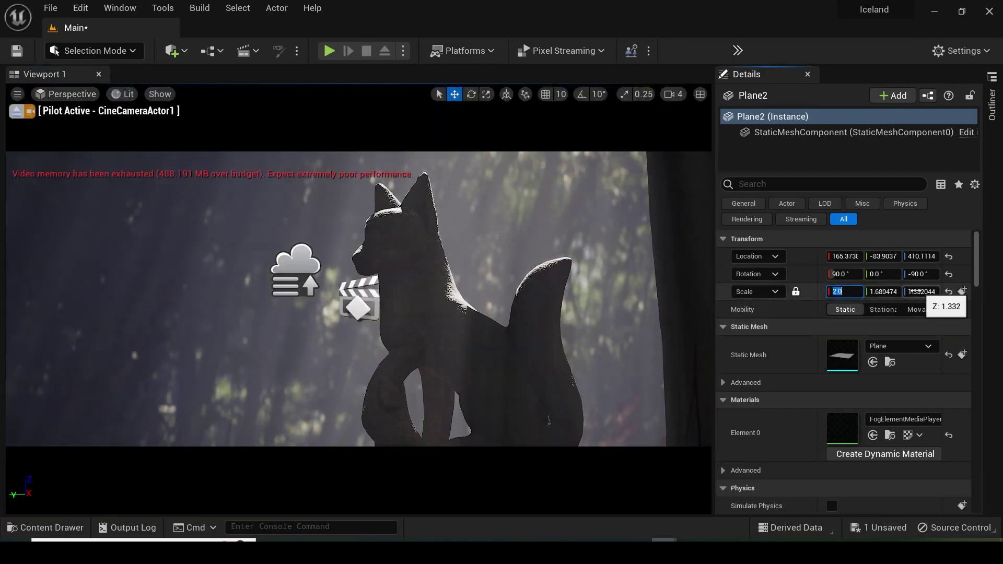
text(3)
key(Return)
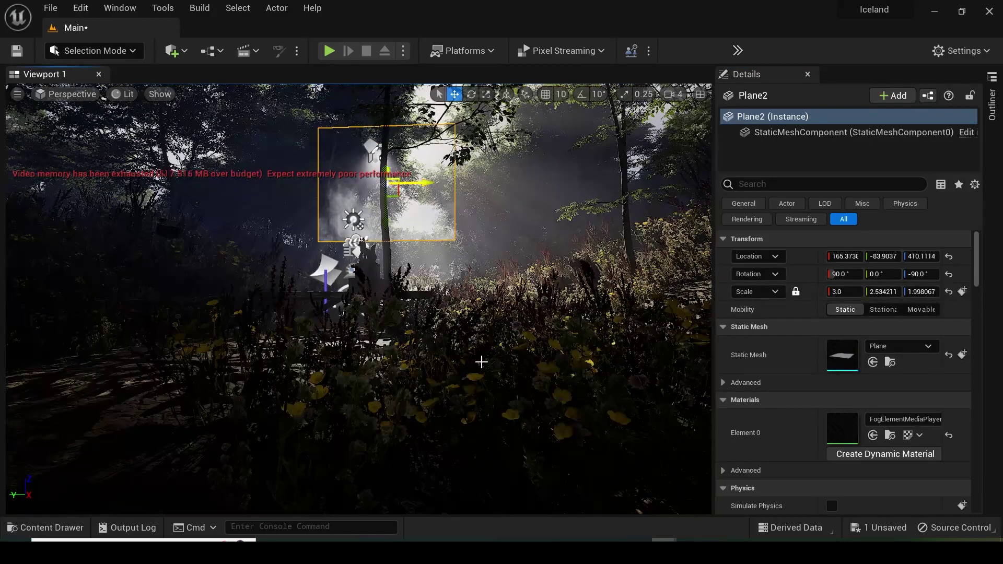
- Drop the plane to the ground with End, inspect it, and return to CineCameraActor1's view
key(End)
key(f)
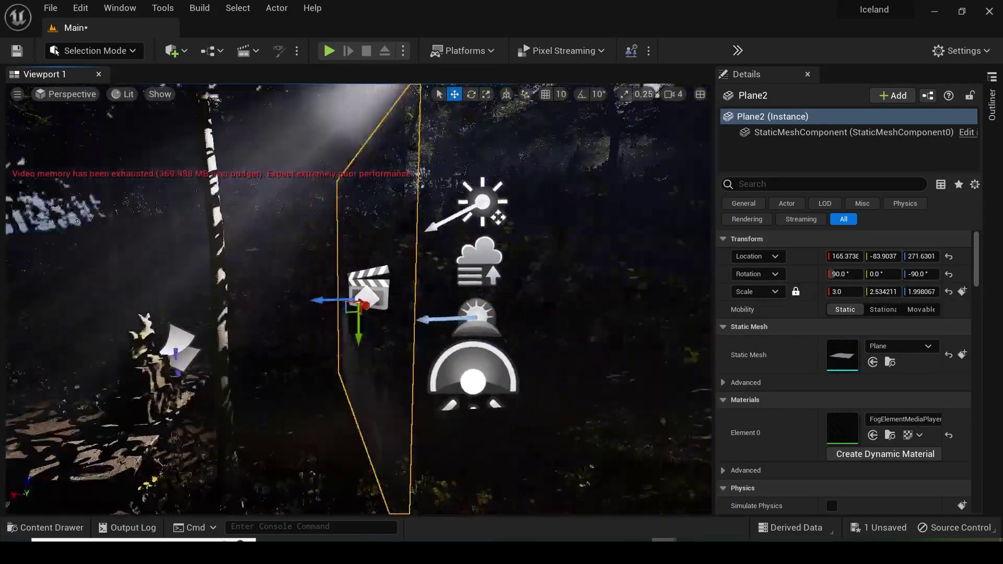
alt+drag(366, 335, 391, 335)
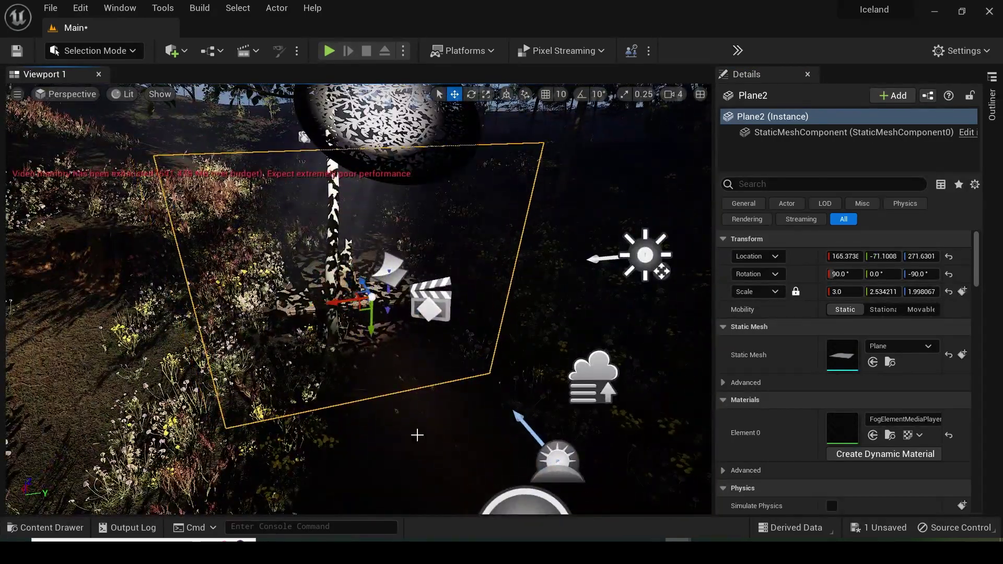
alt+drag(417, 435, 397, 376)
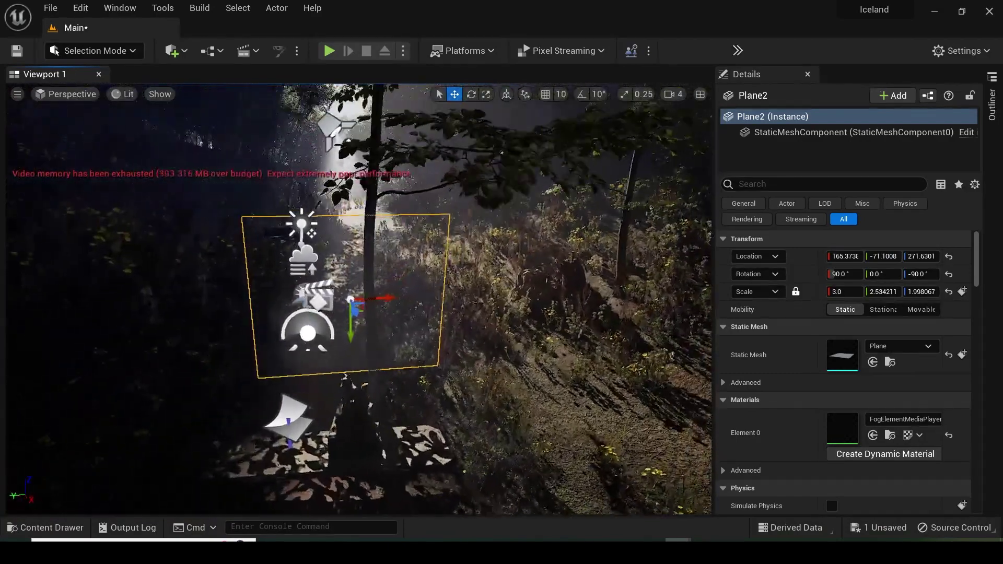
click(66, 94)
click(52, 250)
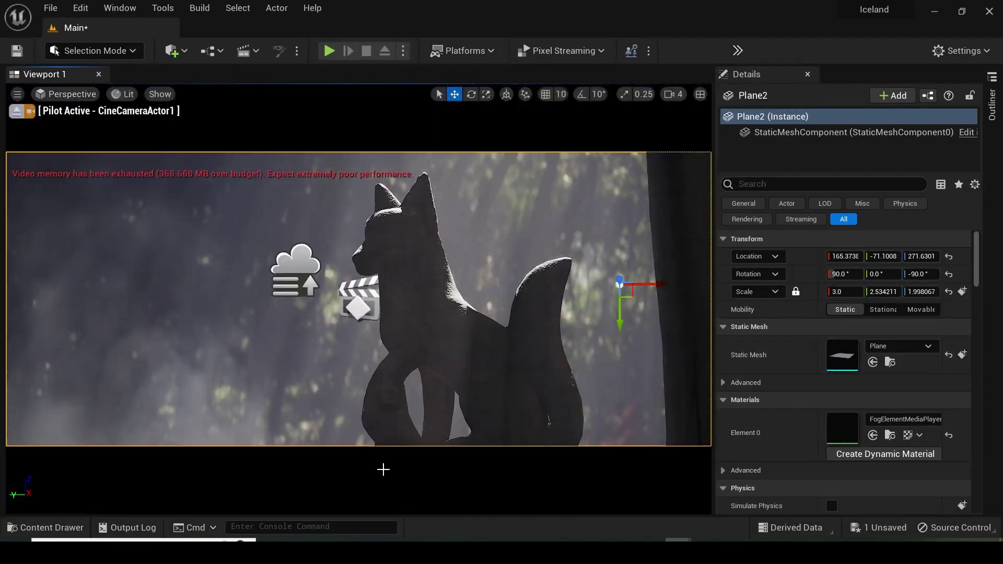
click(652, 499)
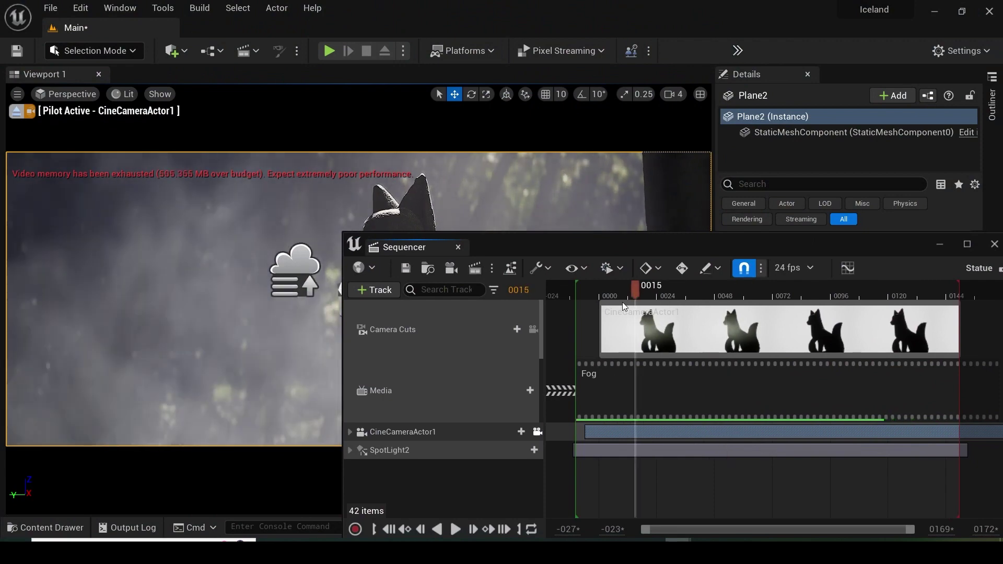
click(455, 530)
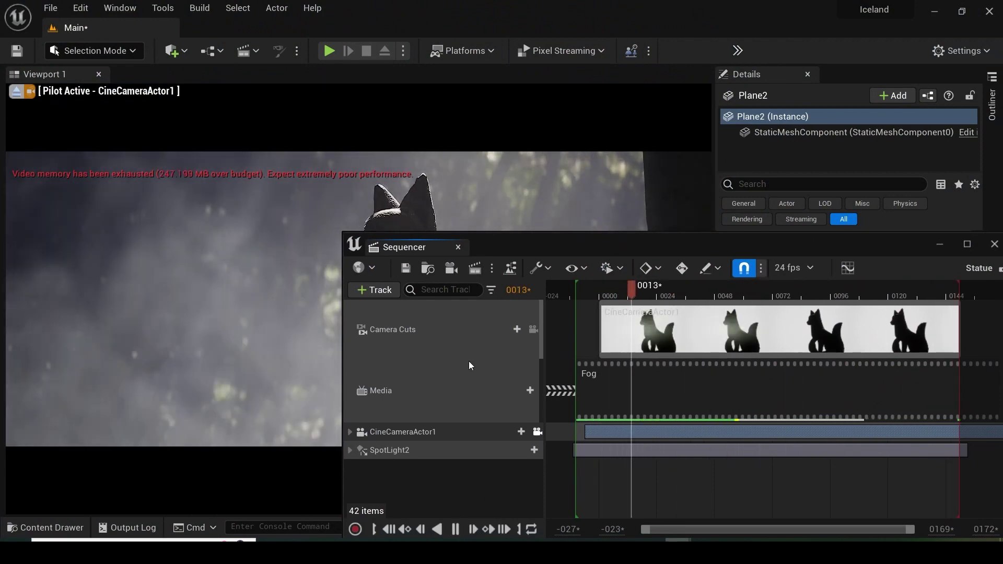
drag(514, 235, 745, 200)
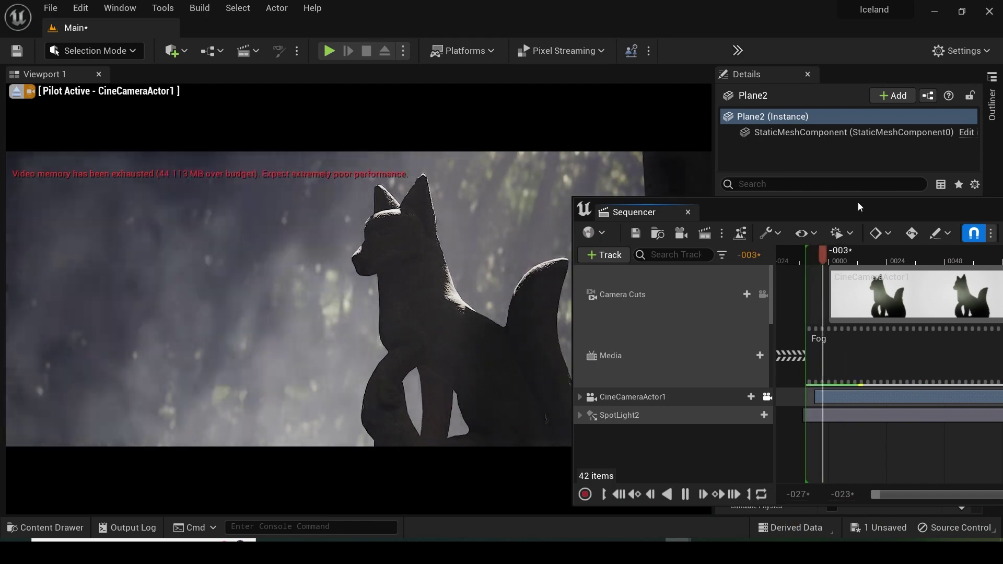
drag(861, 210, 585, 211)
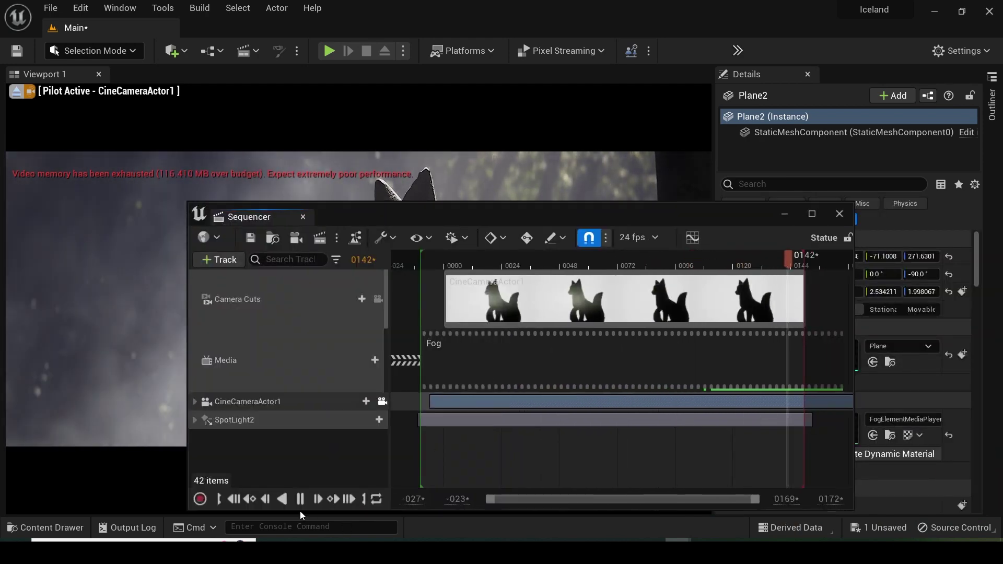
click(906, 396)
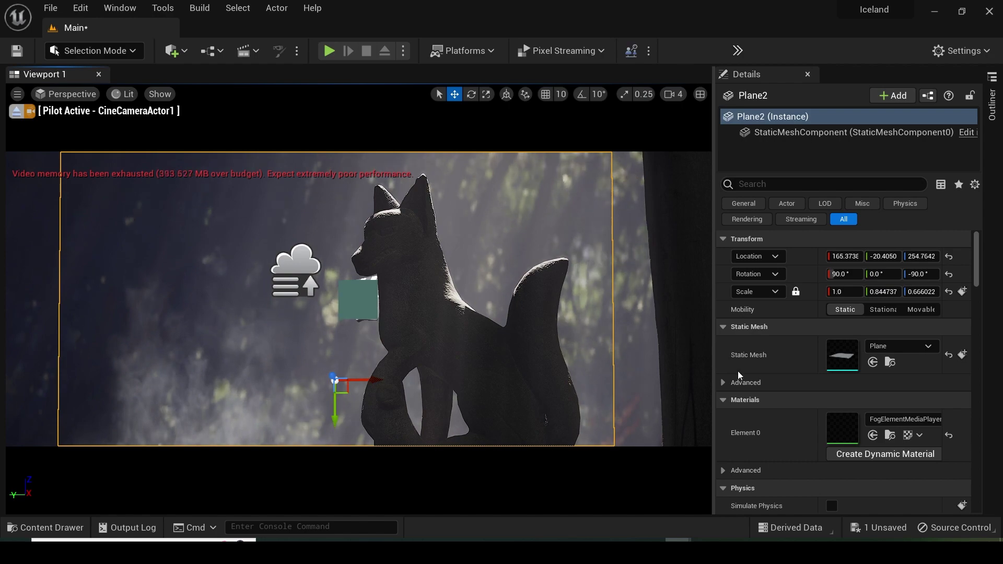
- Nudge Plane2 down to Z 251.9 and bring the Sequencer window back in front
drag(333, 417, 334, 433)
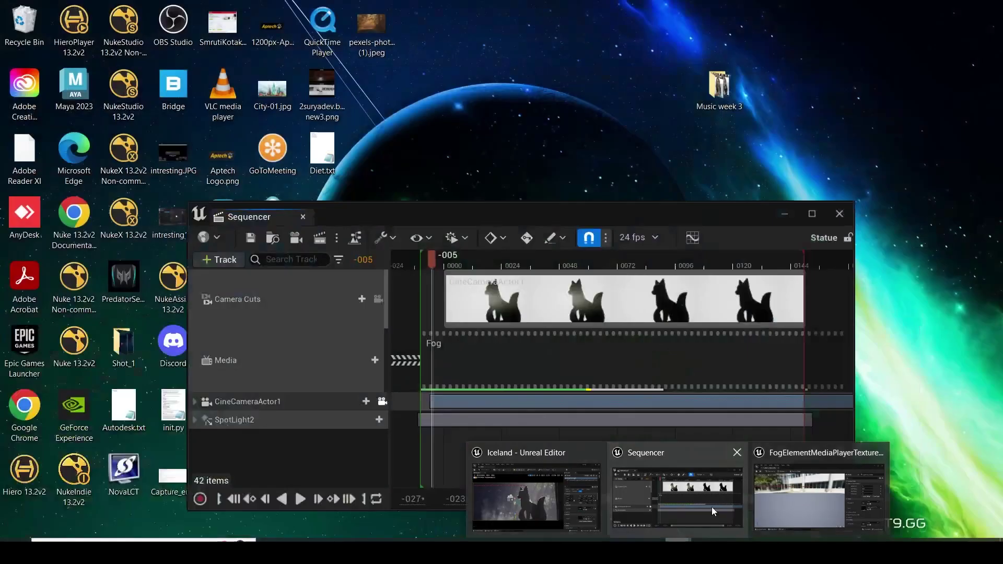
click(679, 486)
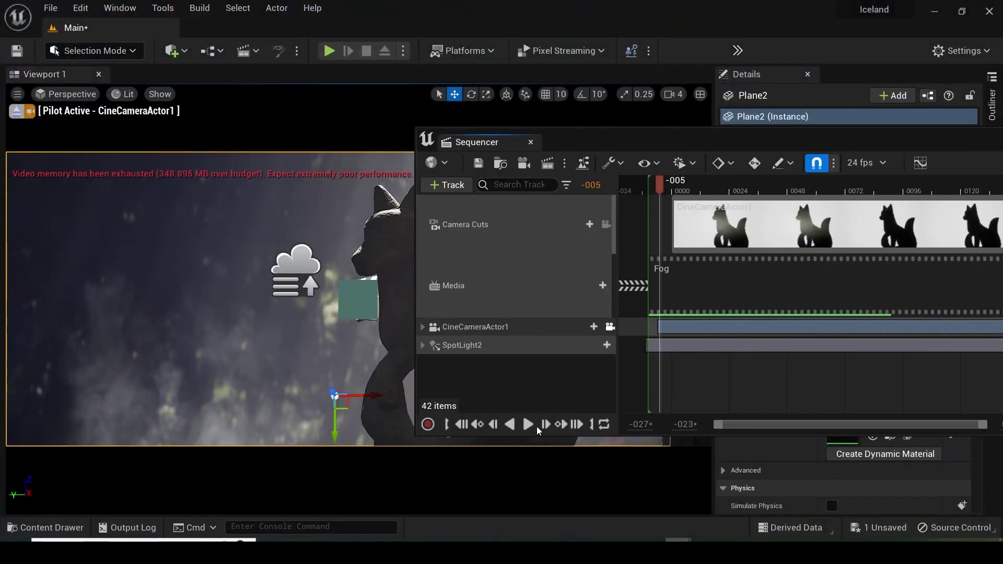